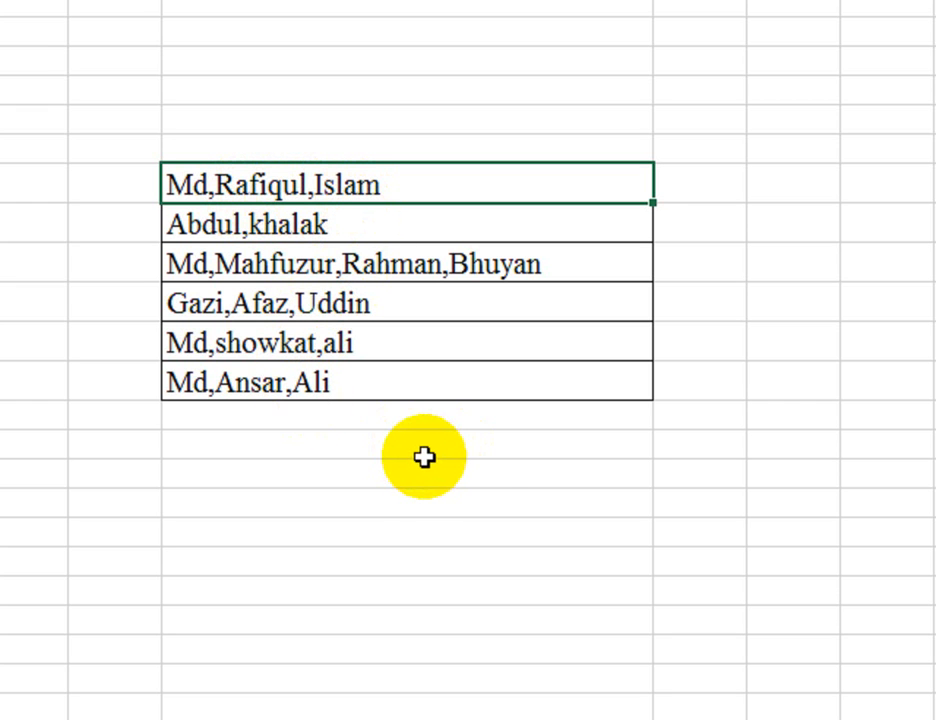
Edit the name in cell E7 by hand, replacing its two commas with spaces
click(556, 440)
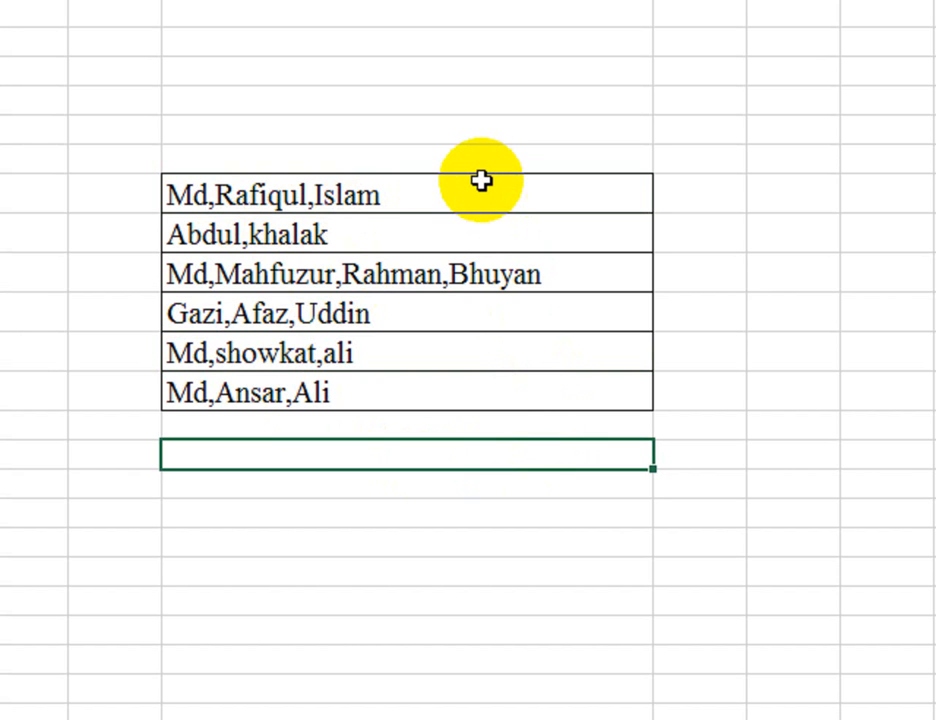
click(481, 182)
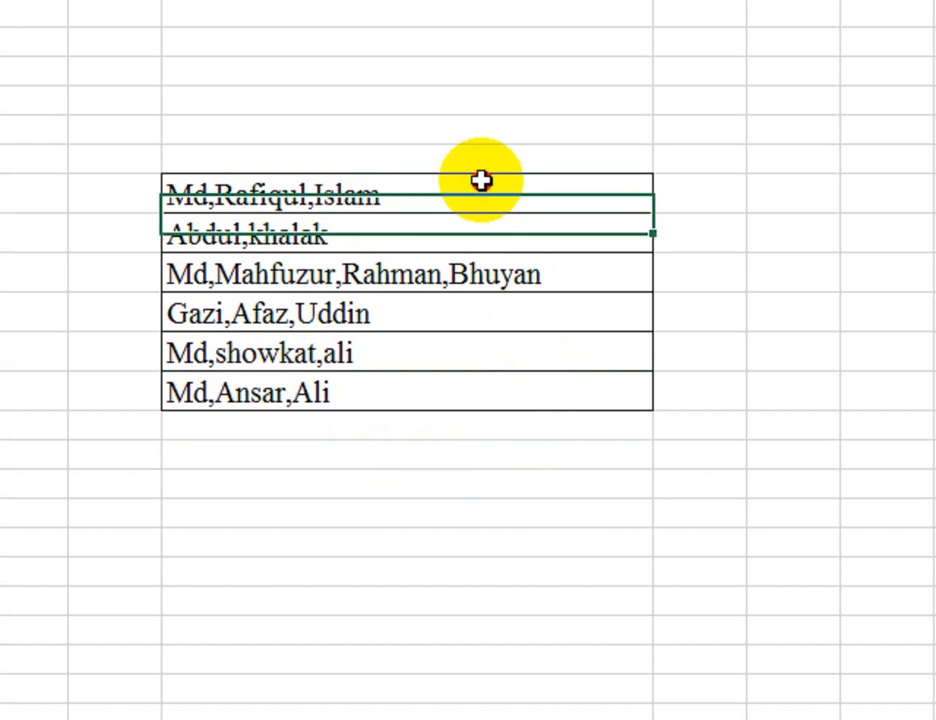
double_click(312, 196)
key(BackSpace)
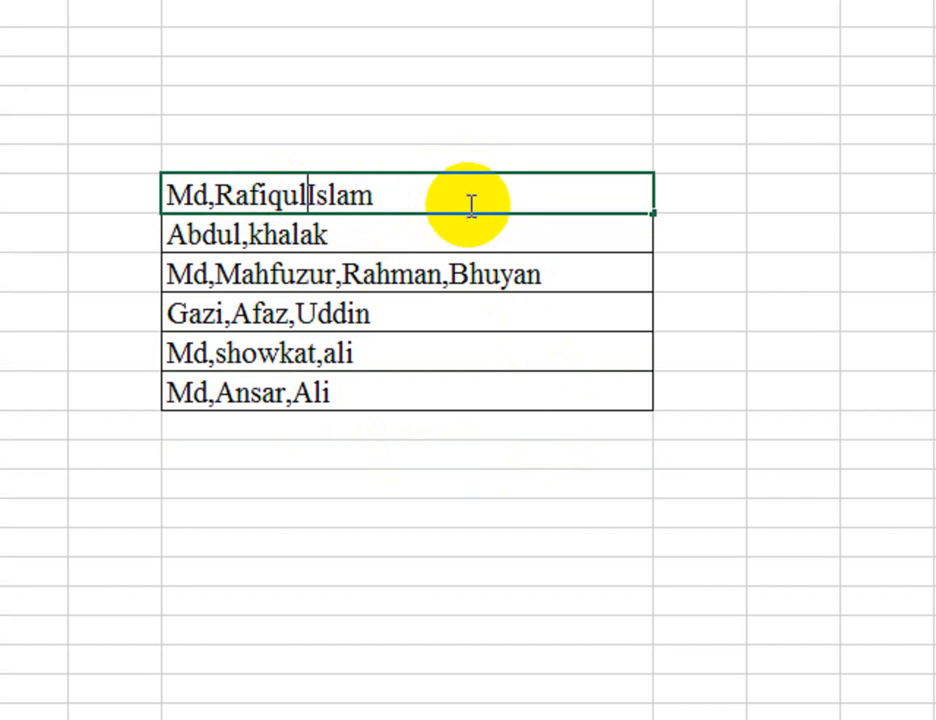
double_click(216, 196)
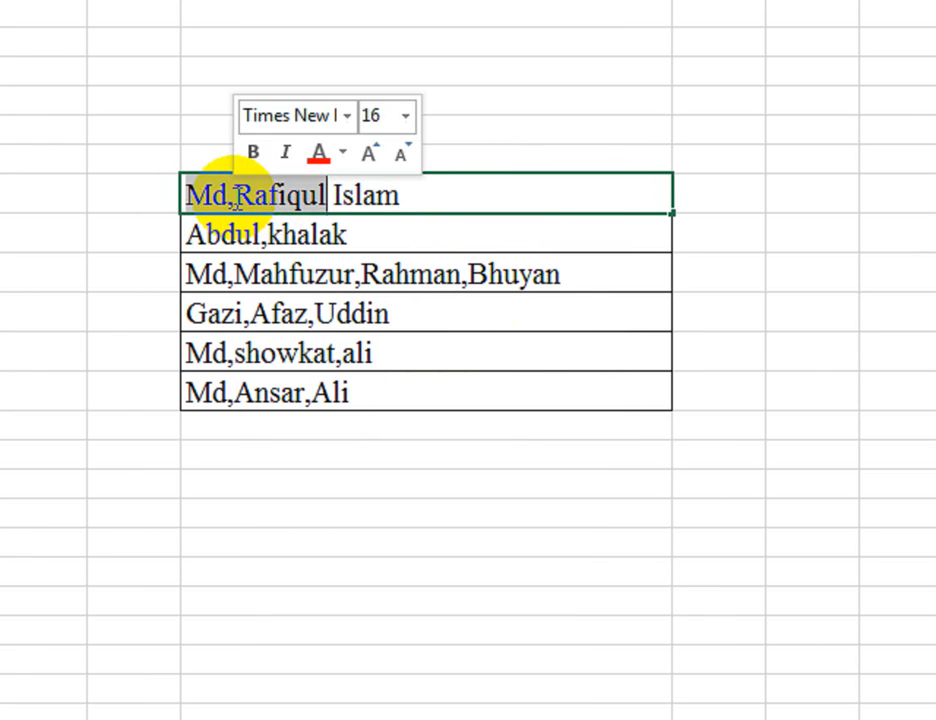
click(236, 196)
key(BackSpace)
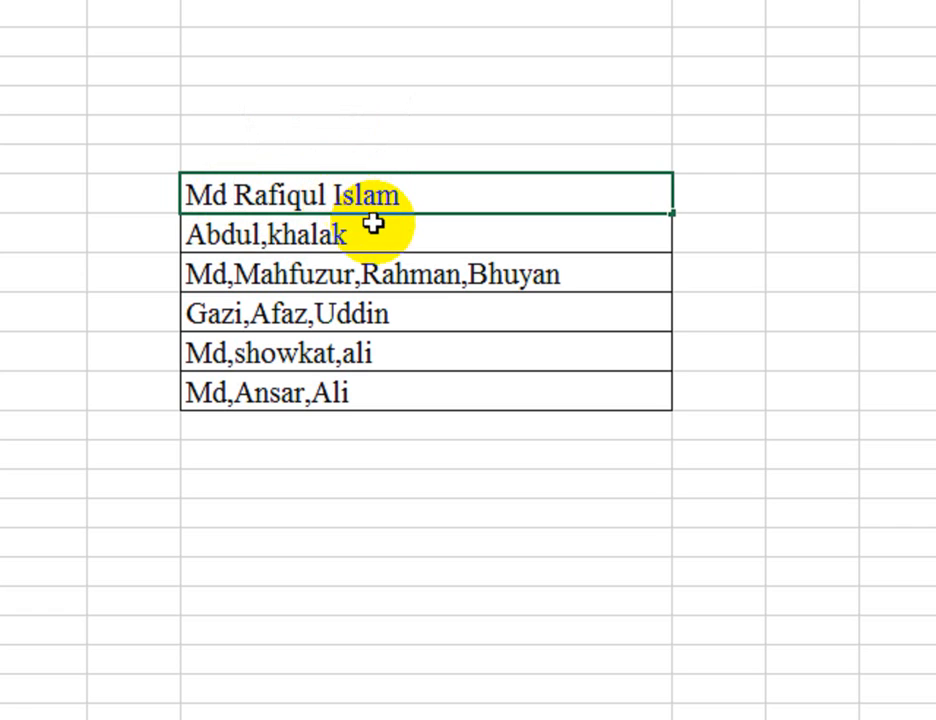
click(372, 224)
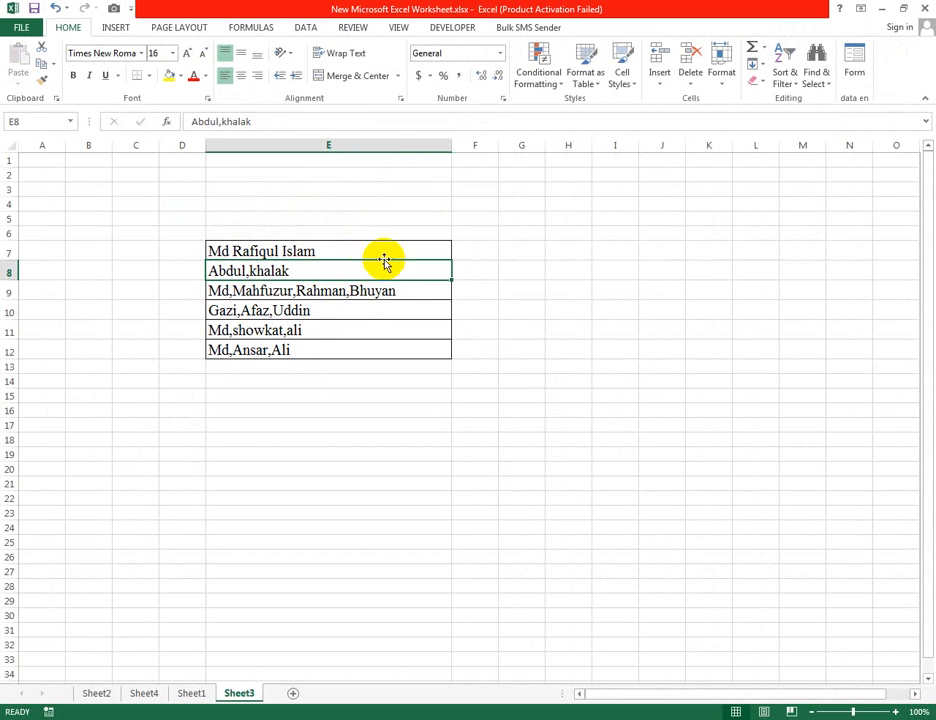
Use Find and Replace to replace every comma on Sheet3 with a space, then close the dialog
click(646, 193)
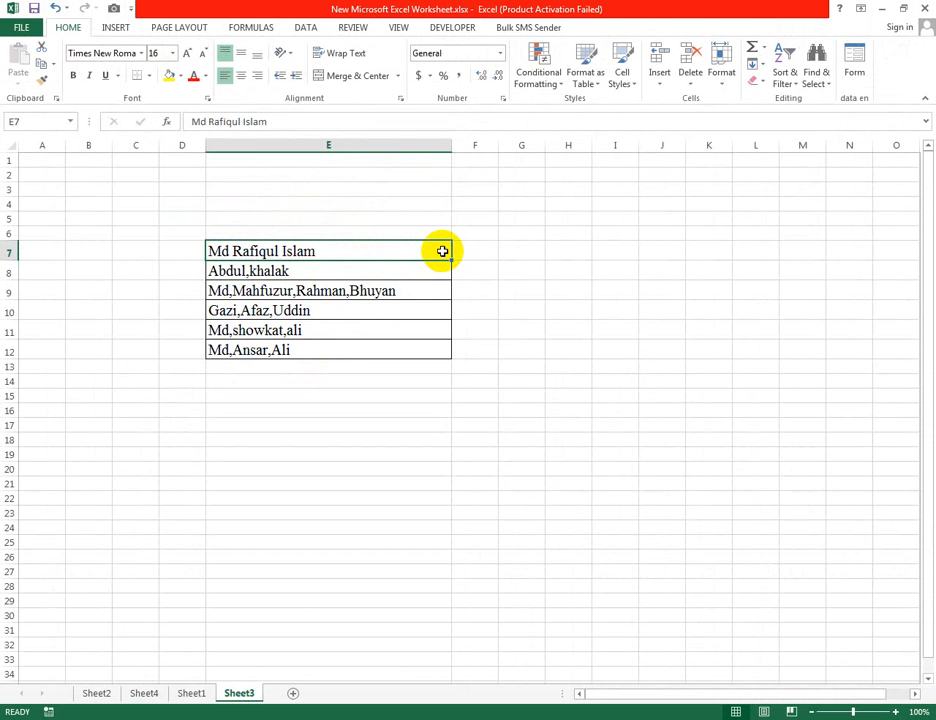
key(ctrl+f)
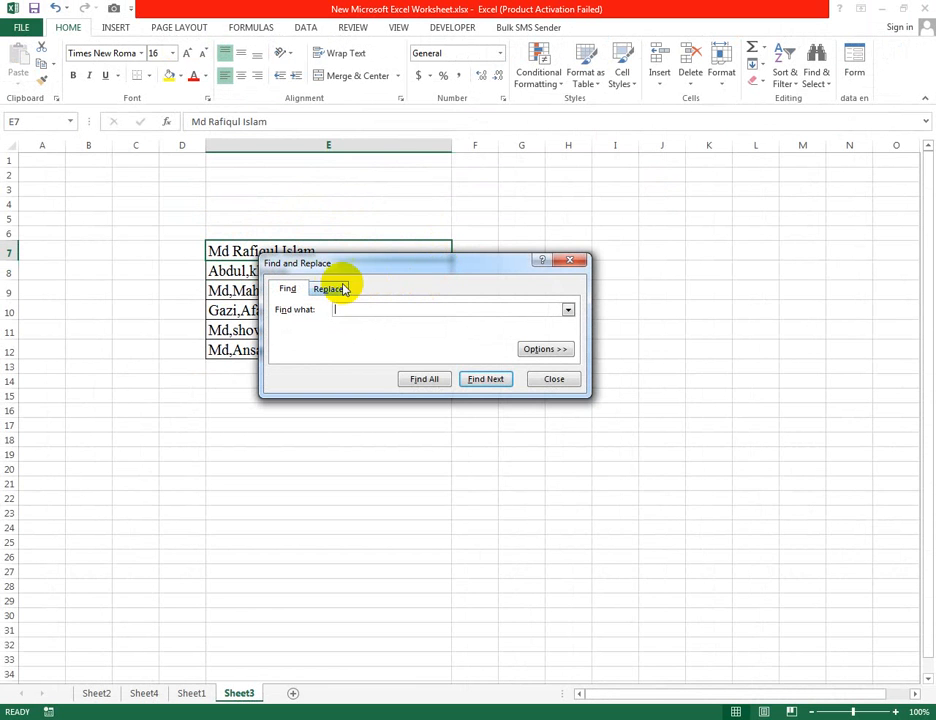
drag(372, 267, 583, 265)
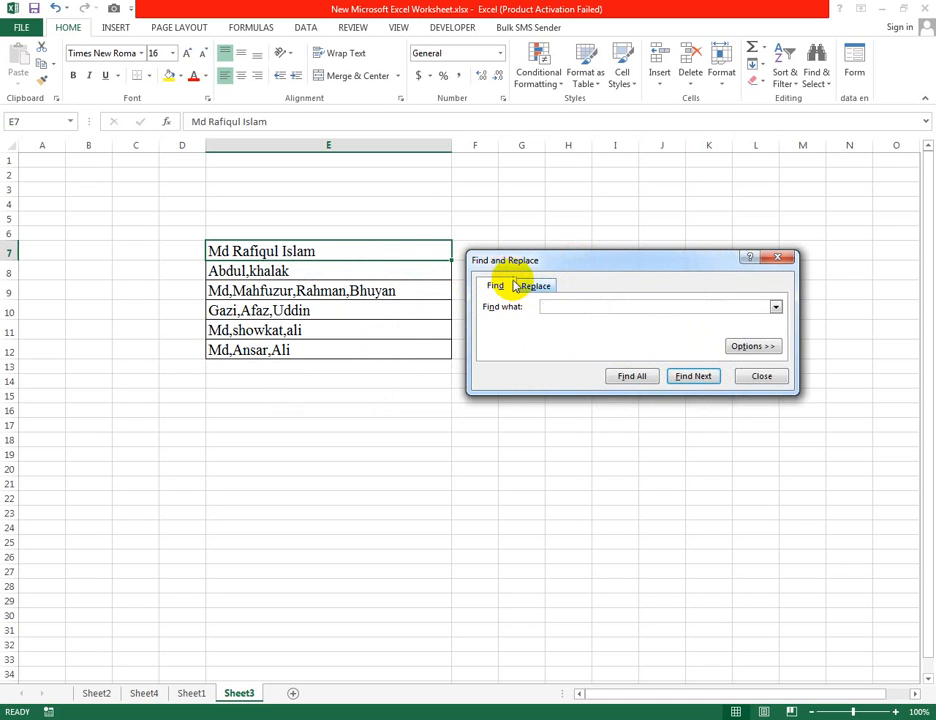
drag(564, 265, 527, 224)
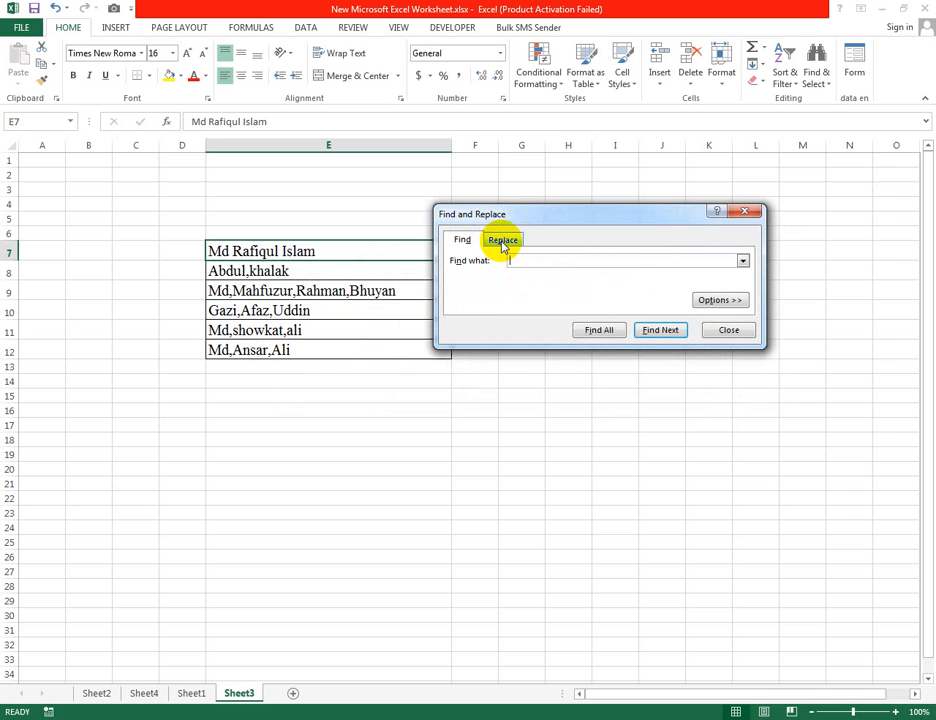
click(503, 241)
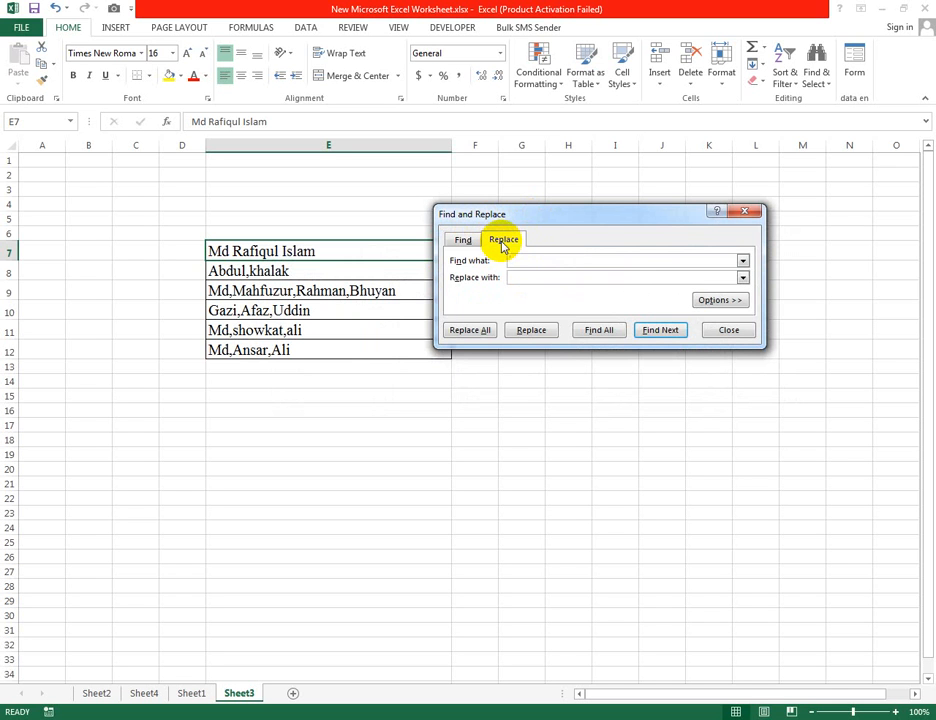
drag(573, 217, 599, 212)
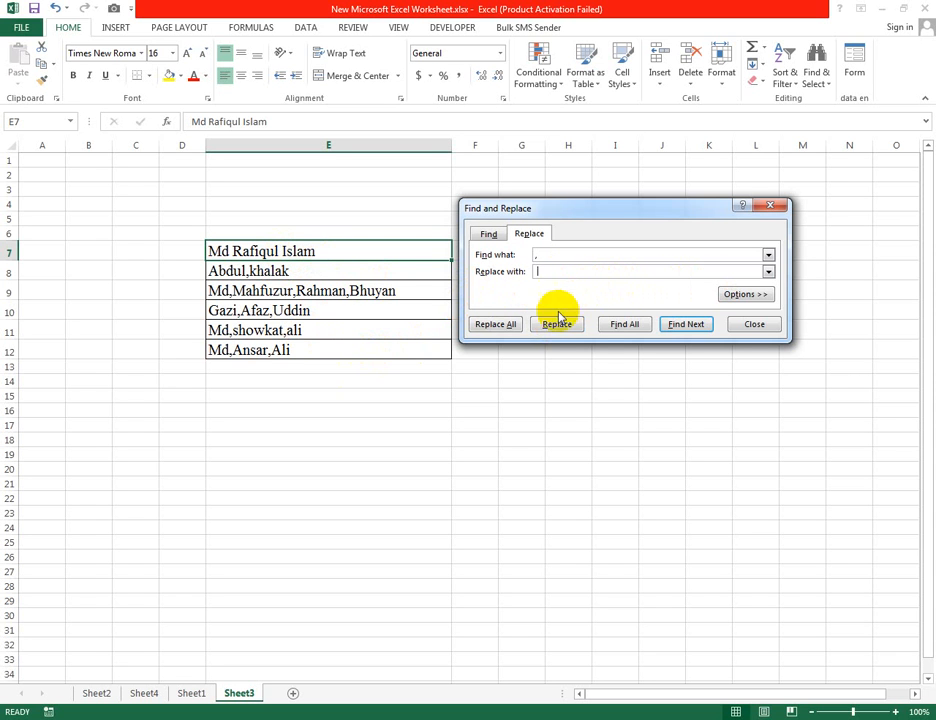
click(497, 326)
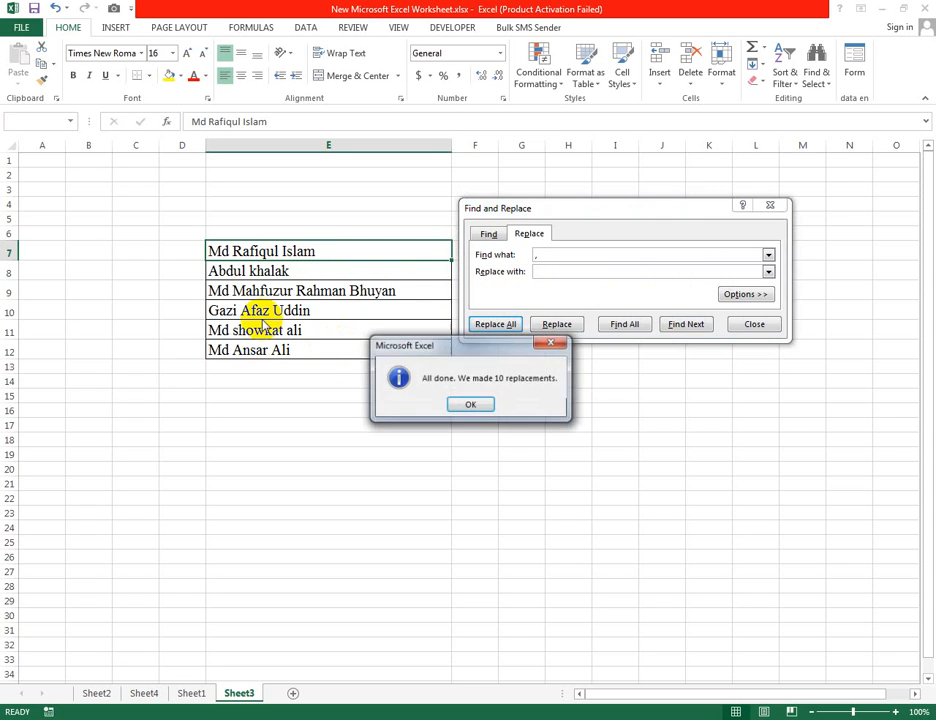
click(470, 407)
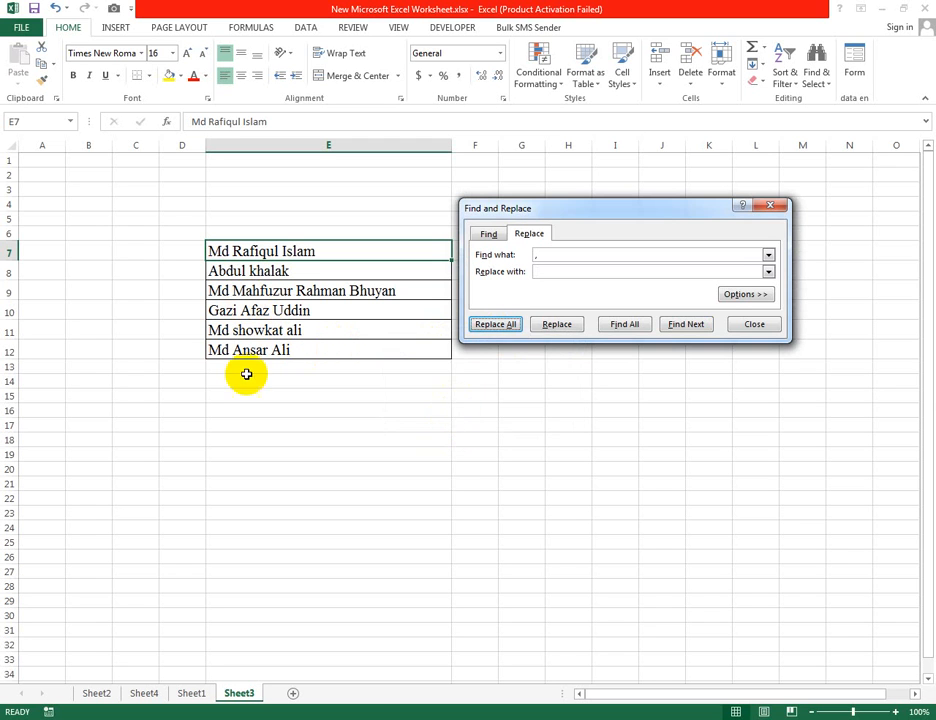
click(770, 205)
Edit the name in cell E7 so that a slash replaces each space between its words
click(318, 316)
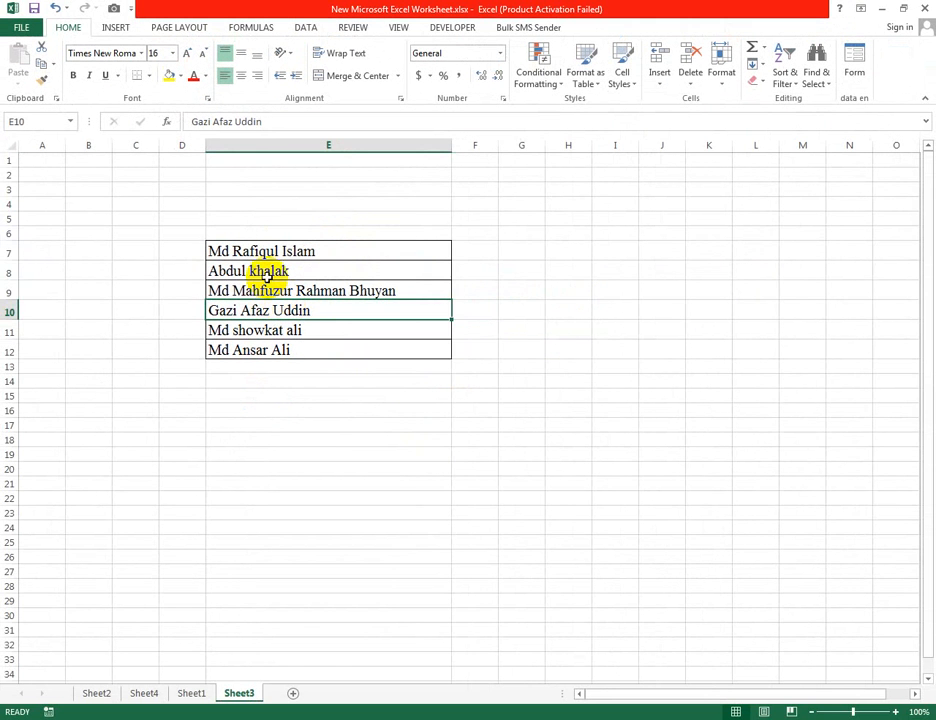
click(366, 267)
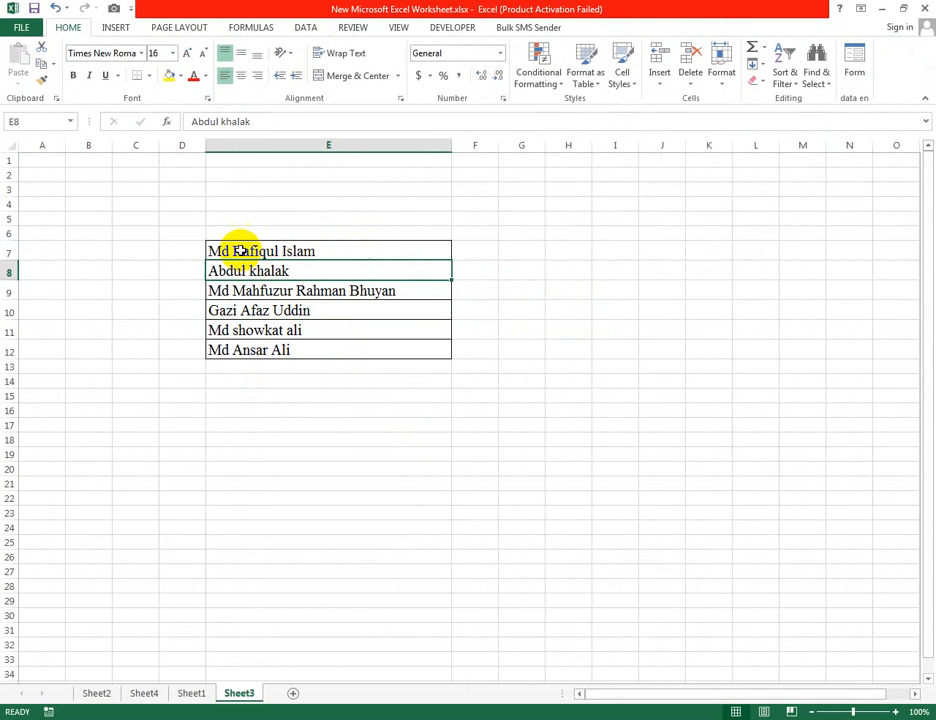
click(316, 226)
double_click(234, 251)
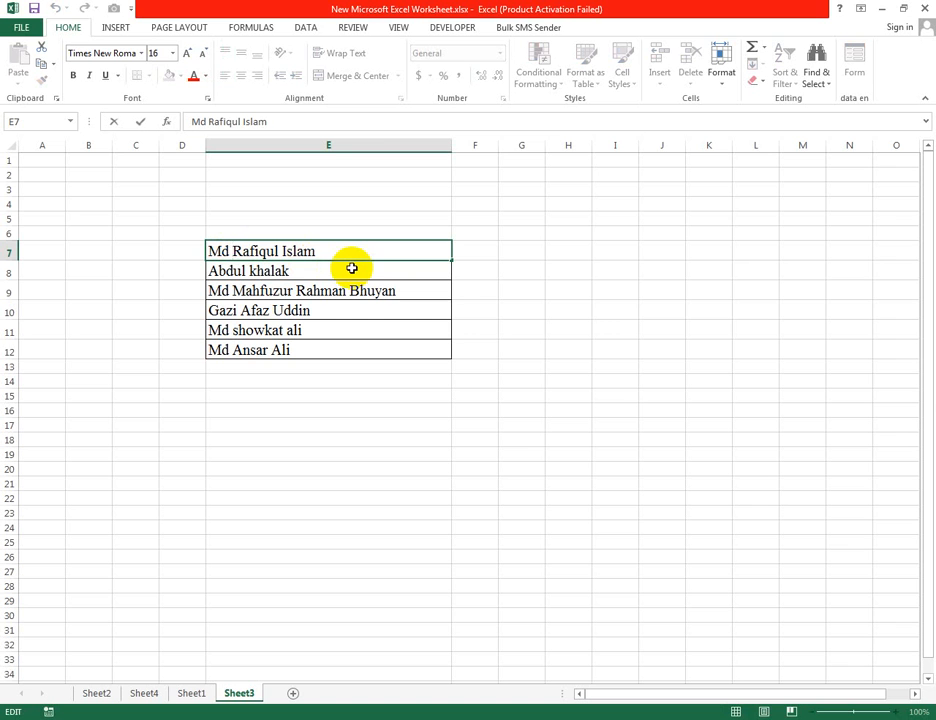
key(BackSpace)
text(/)
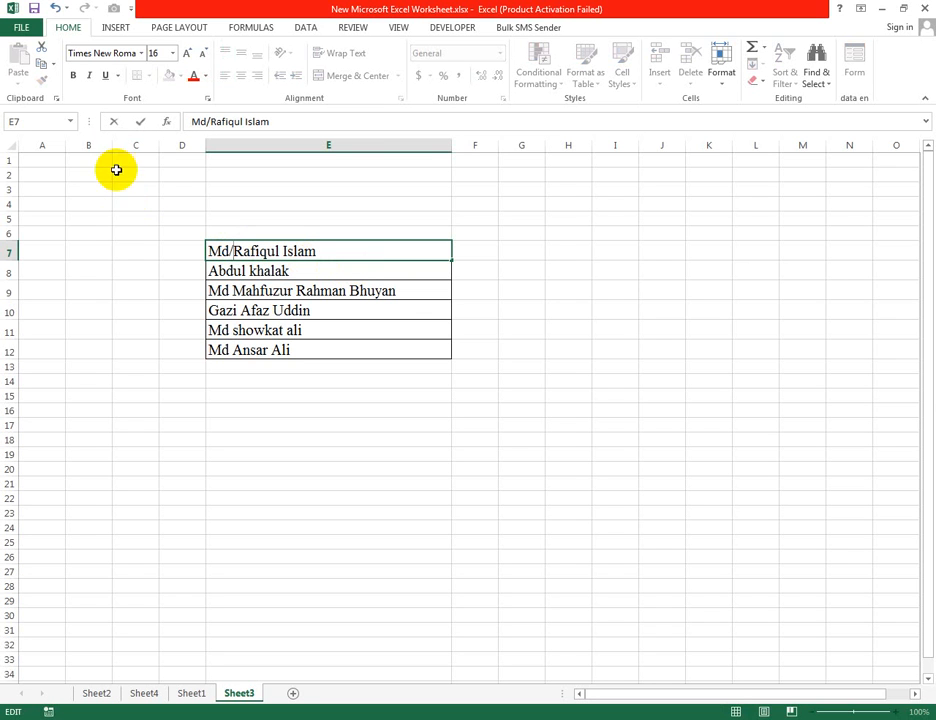
click(283, 249)
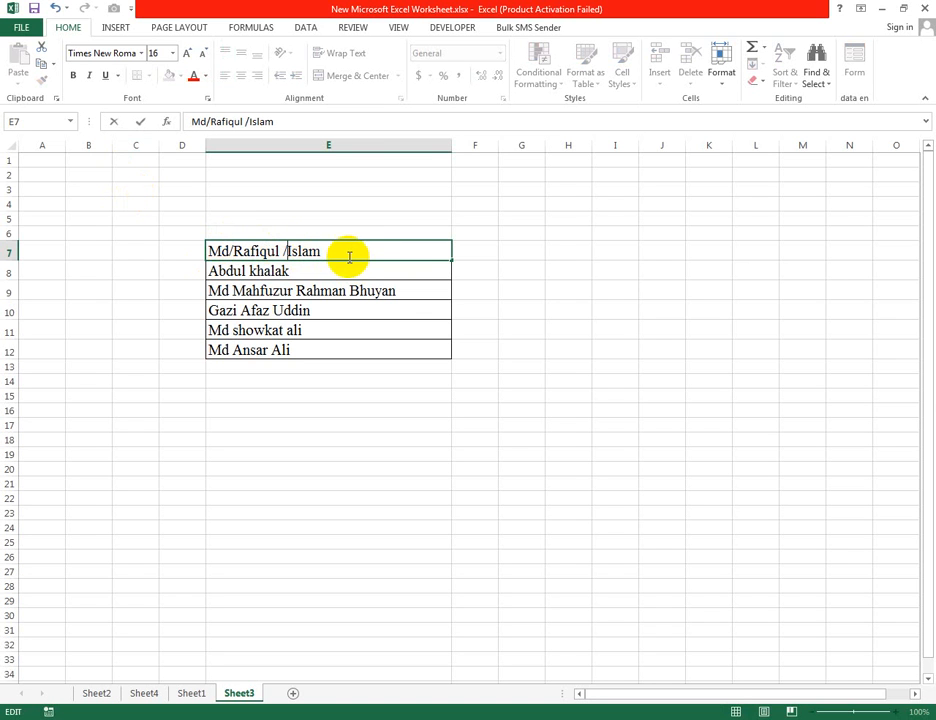
text(/)
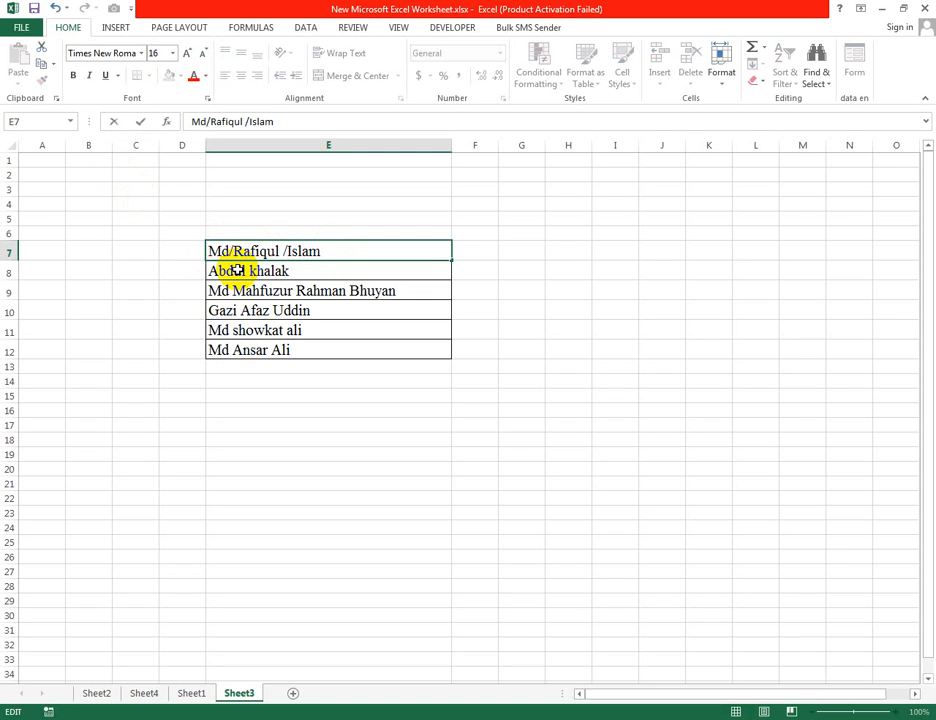
key(BackSpace)
key(BackSpace)
text(/)
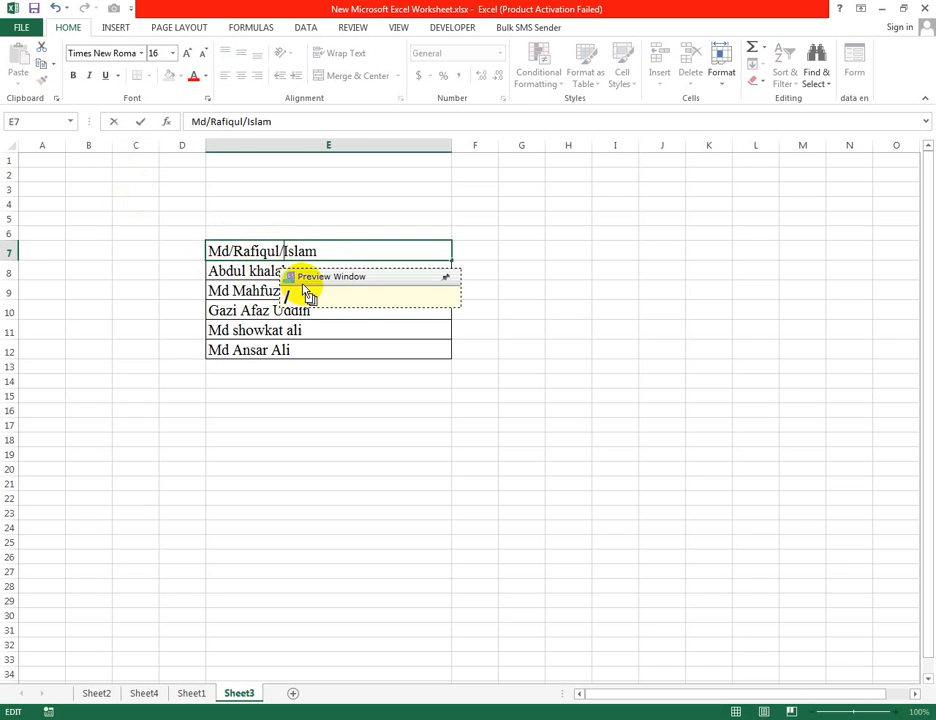
click(361, 311)
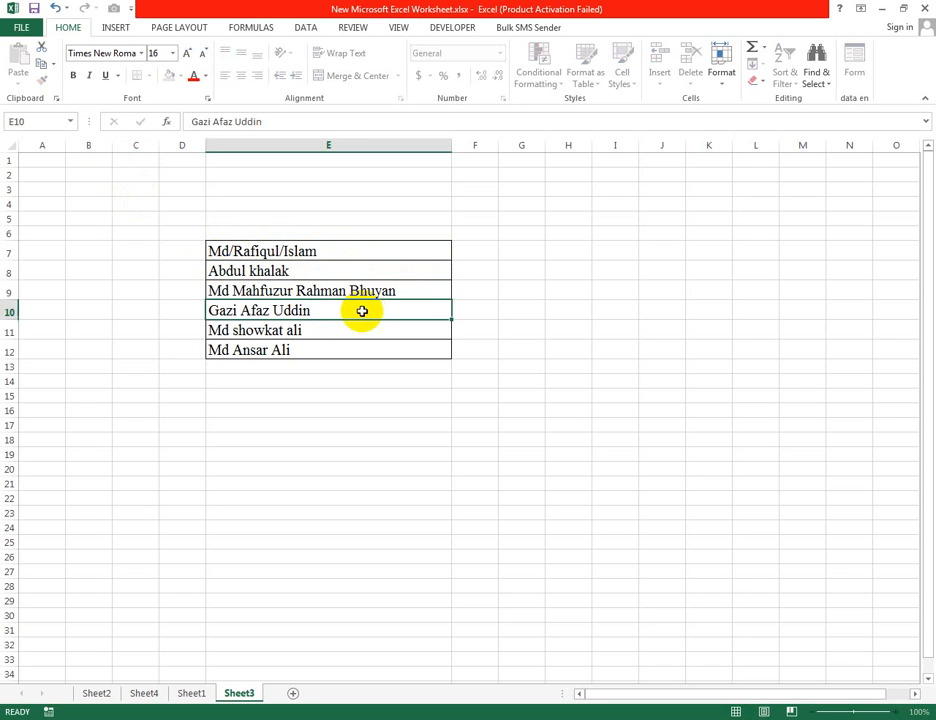
Use Find and Replace to replace every space in the name list with a slash (/)
click(262, 274)
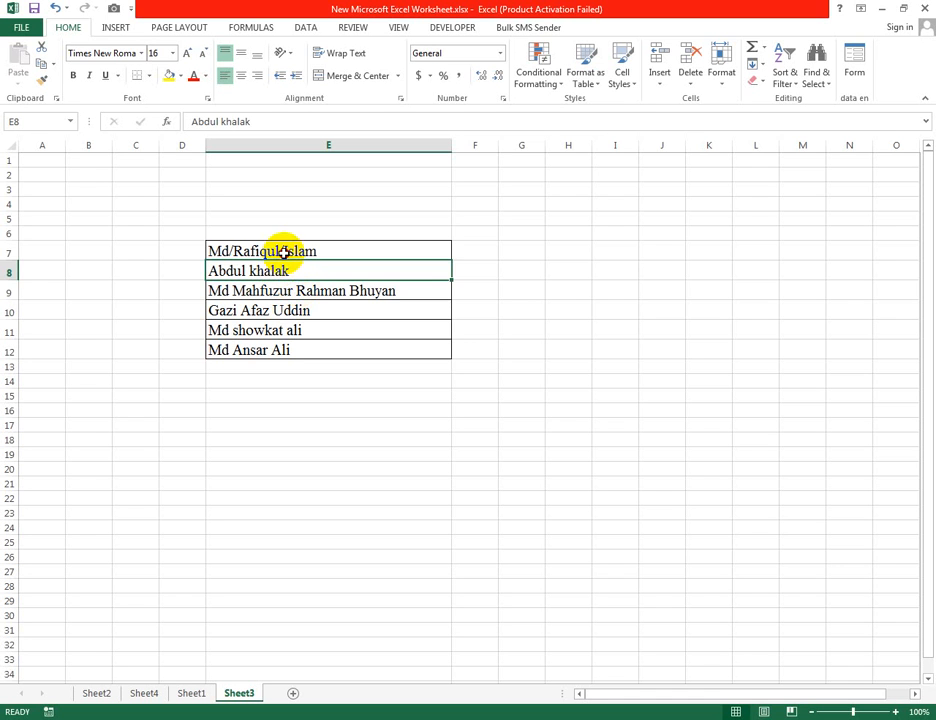
click(275, 251)
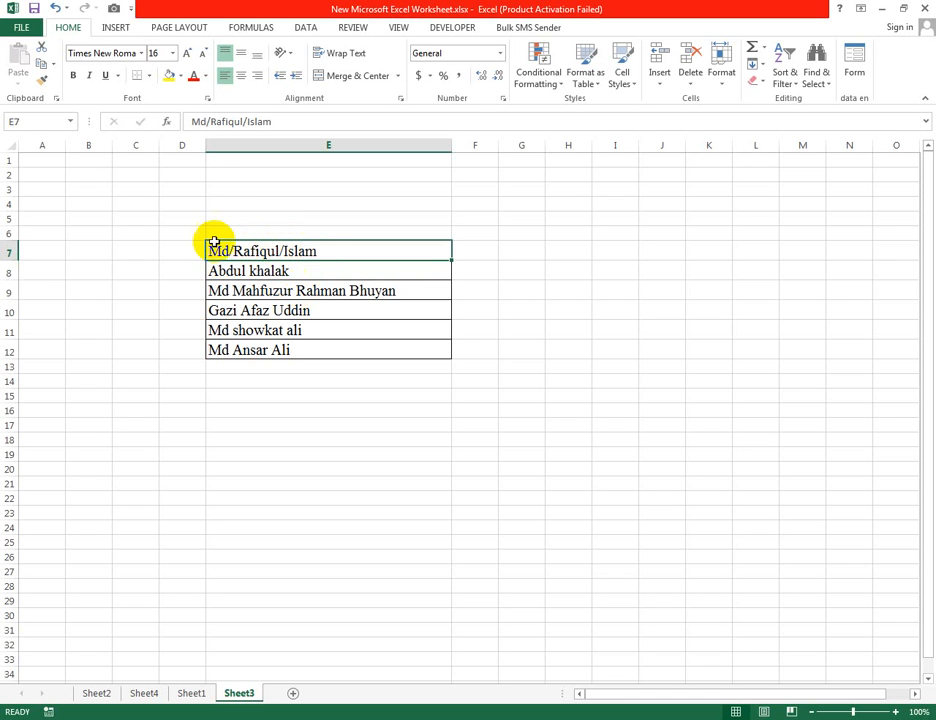
click(250, 271)
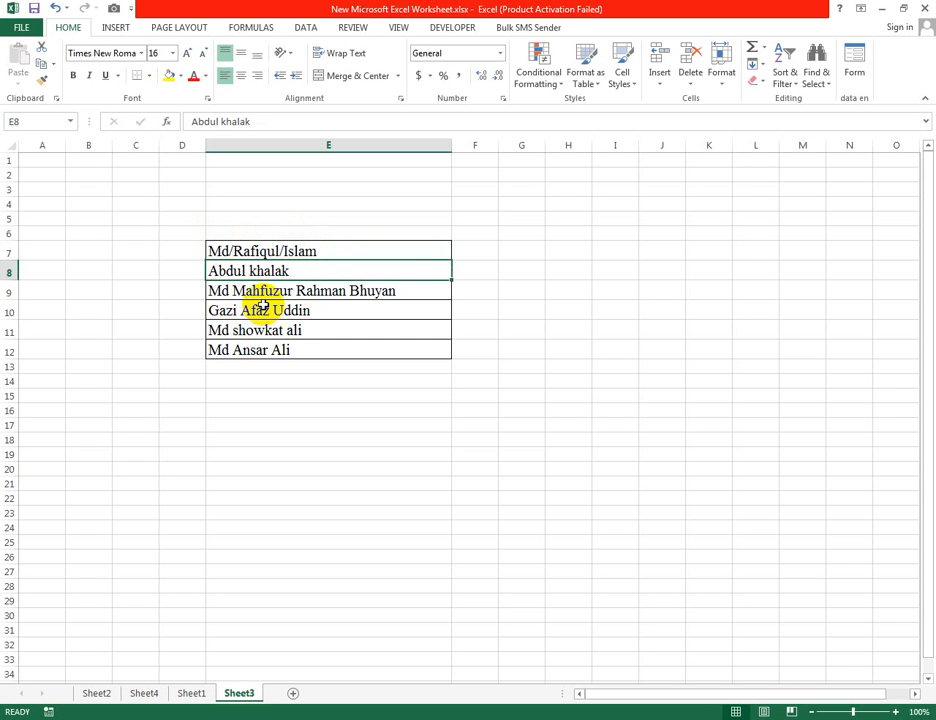
key(ctrl+f)
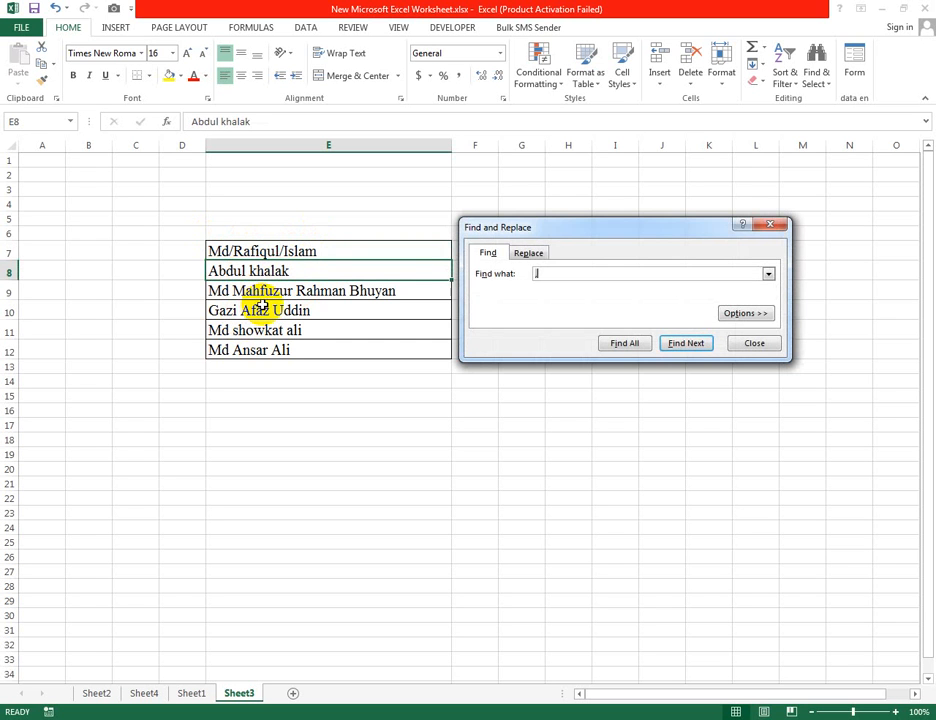
drag(571, 233, 587, 230)
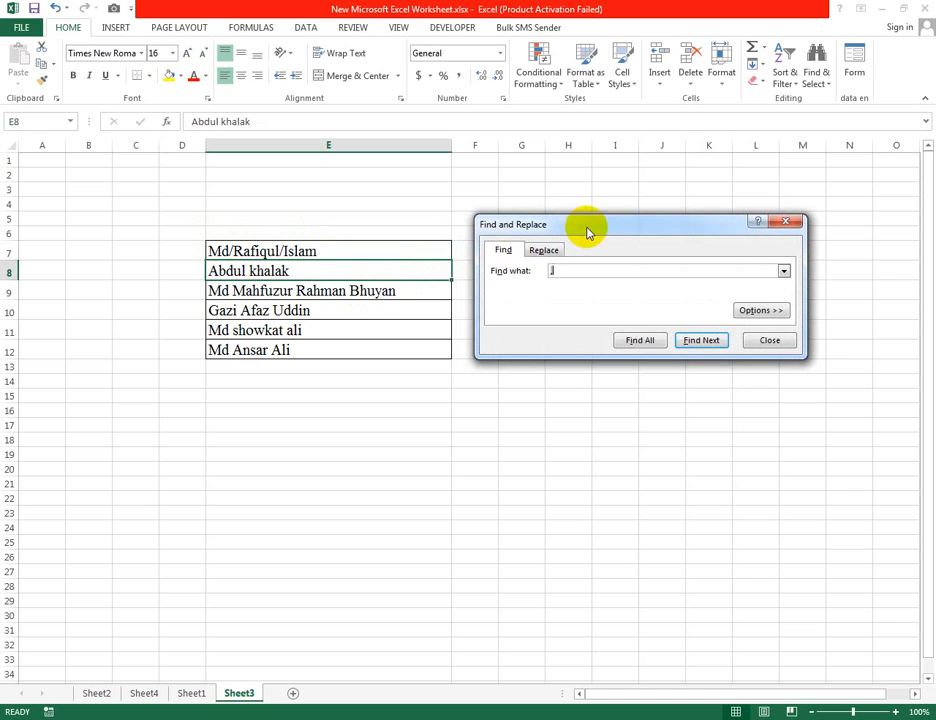
click(540, 251)
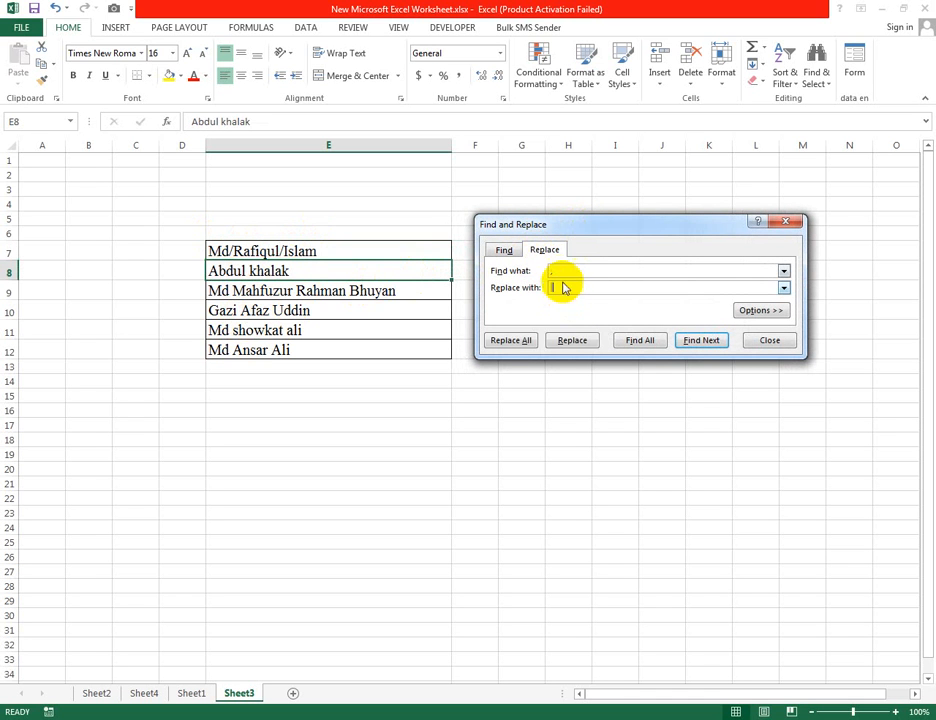
click(541, 270)
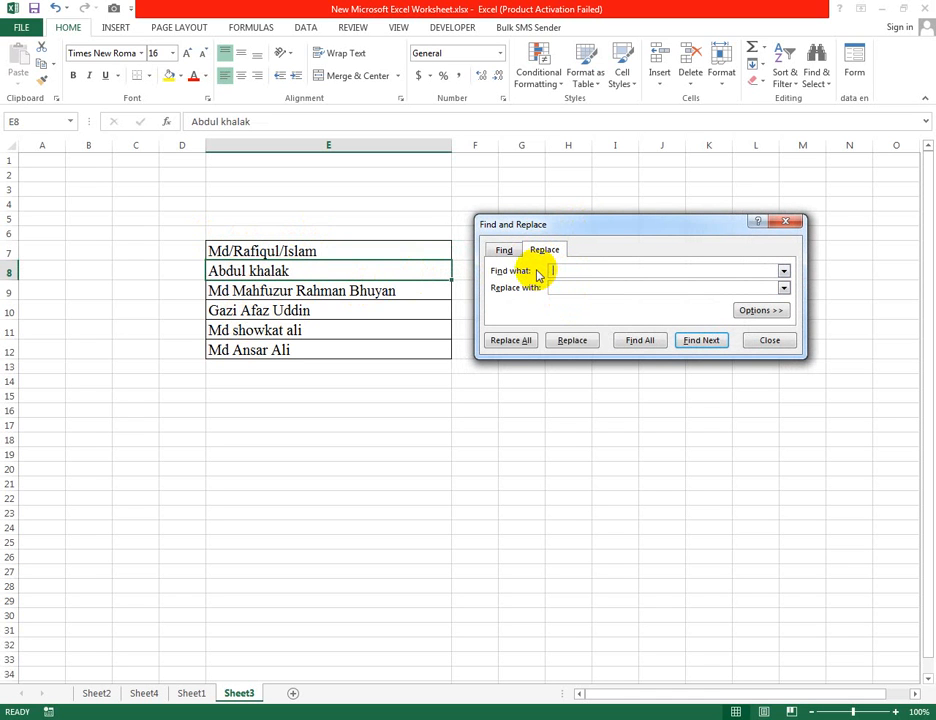
click(562, 288)
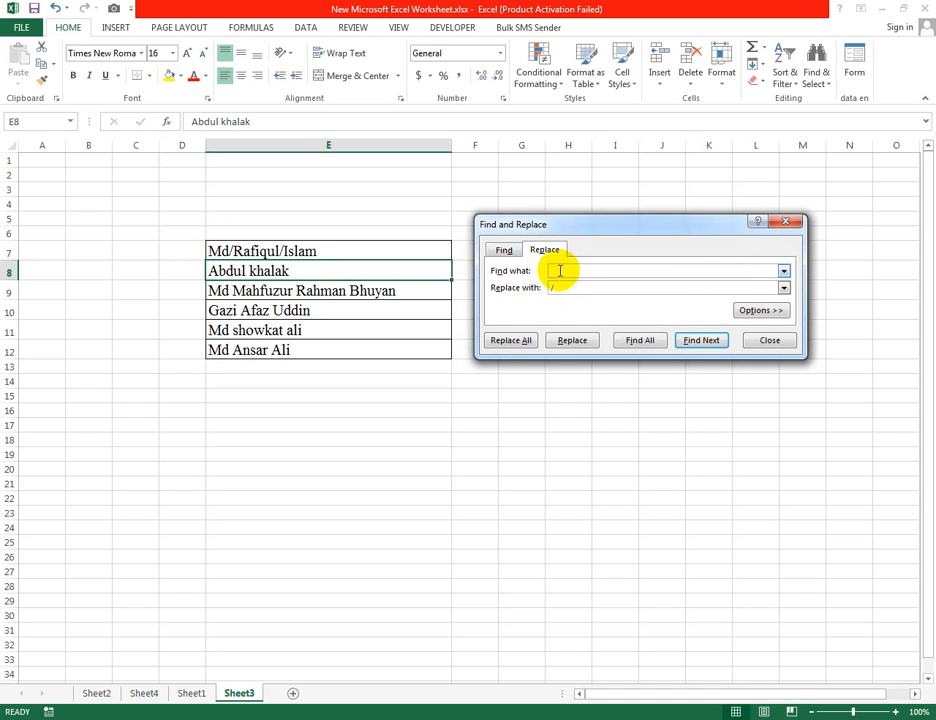
click(530, 343)
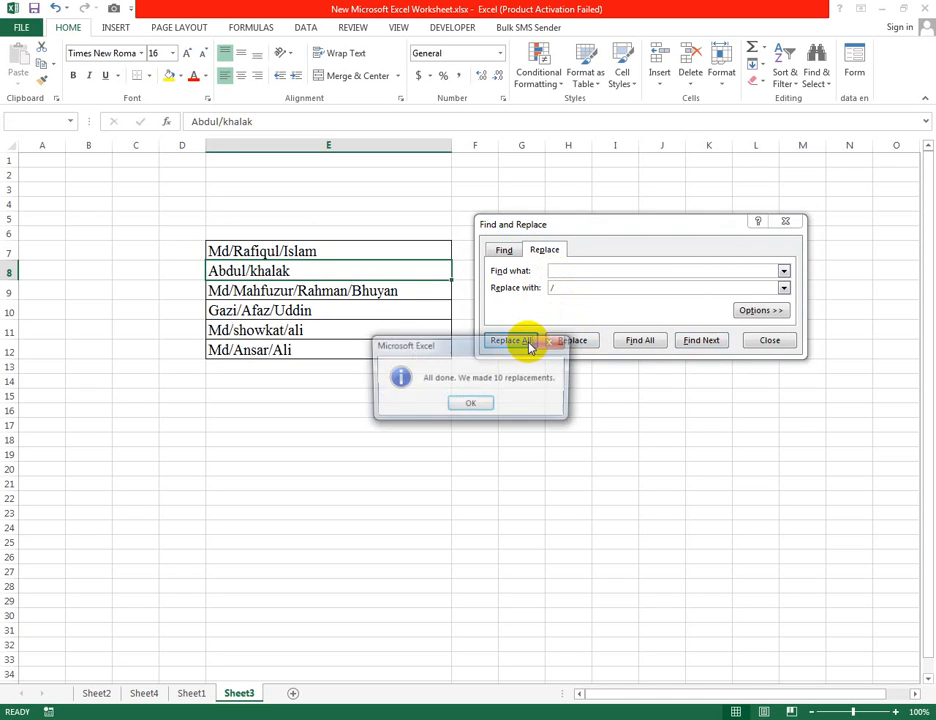
click(472, 402)
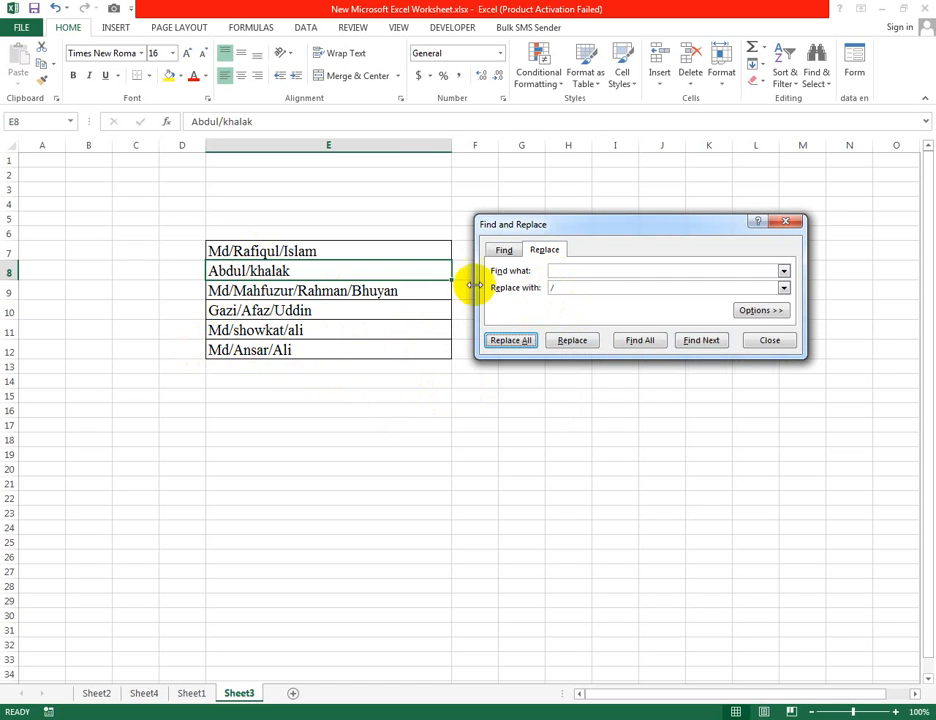
Swap the replacement around and replace every slash (/) in the name list with a space
click(560, 270)
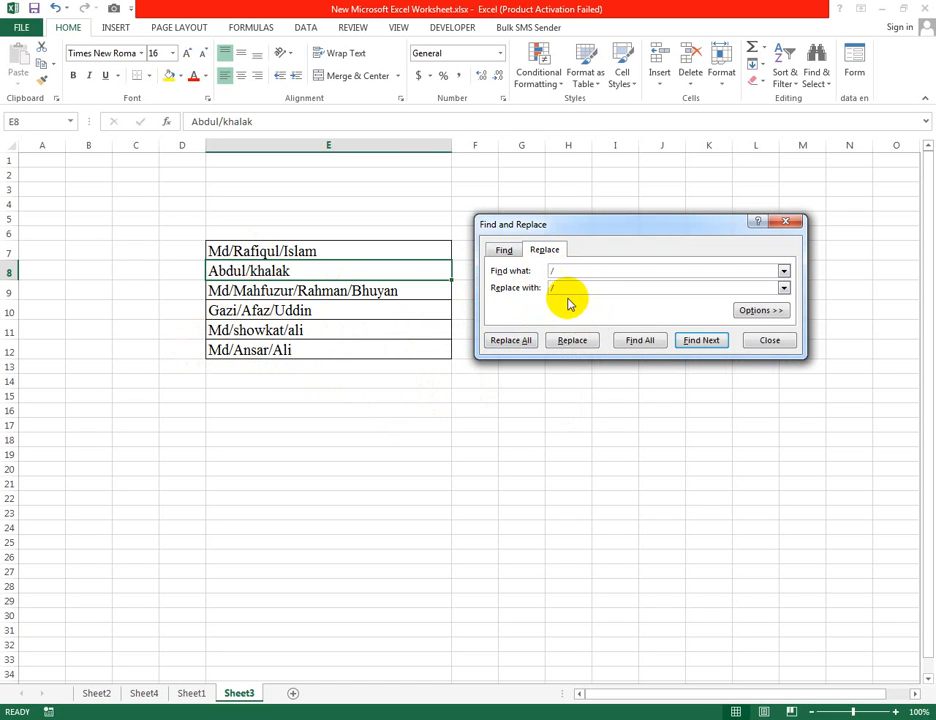
click(545, 287)
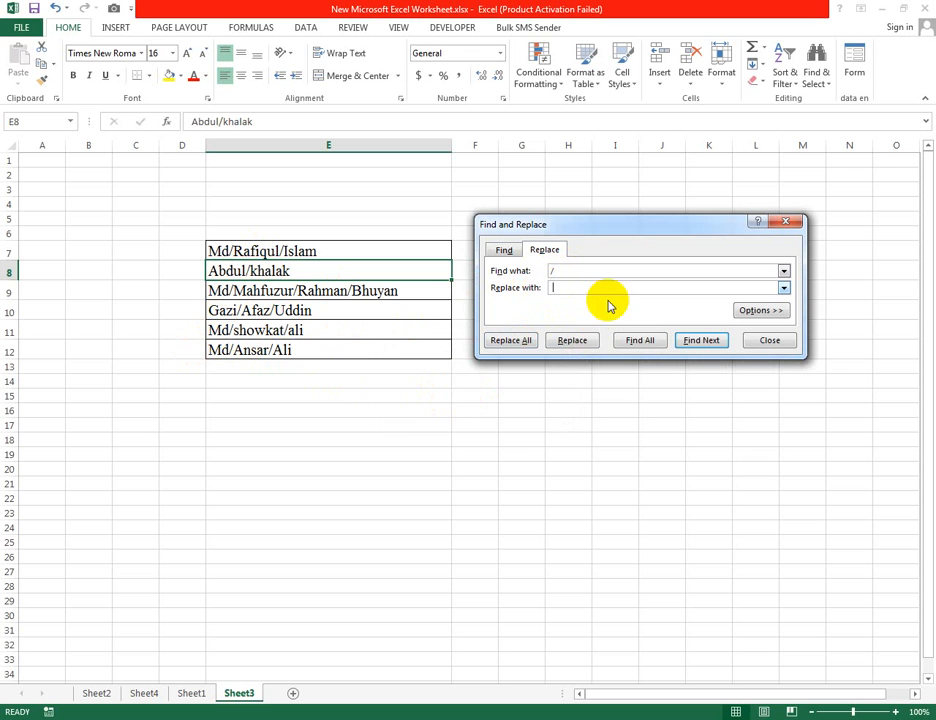
click(518, 341)
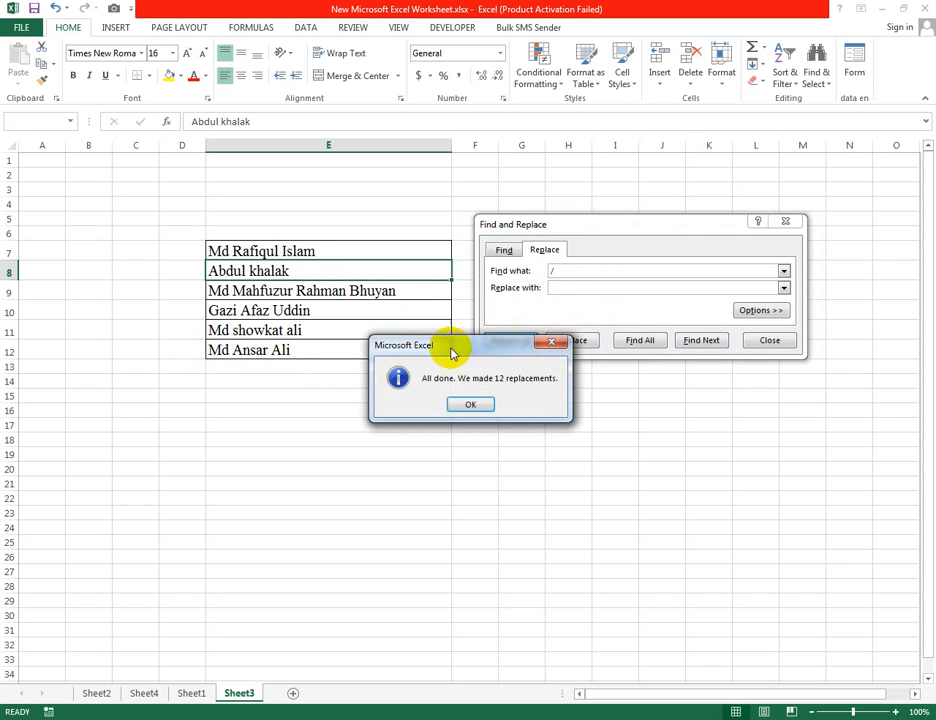
Use Find and Replace to replace every space in the name list with a hyphen (-)
click(472, 405)
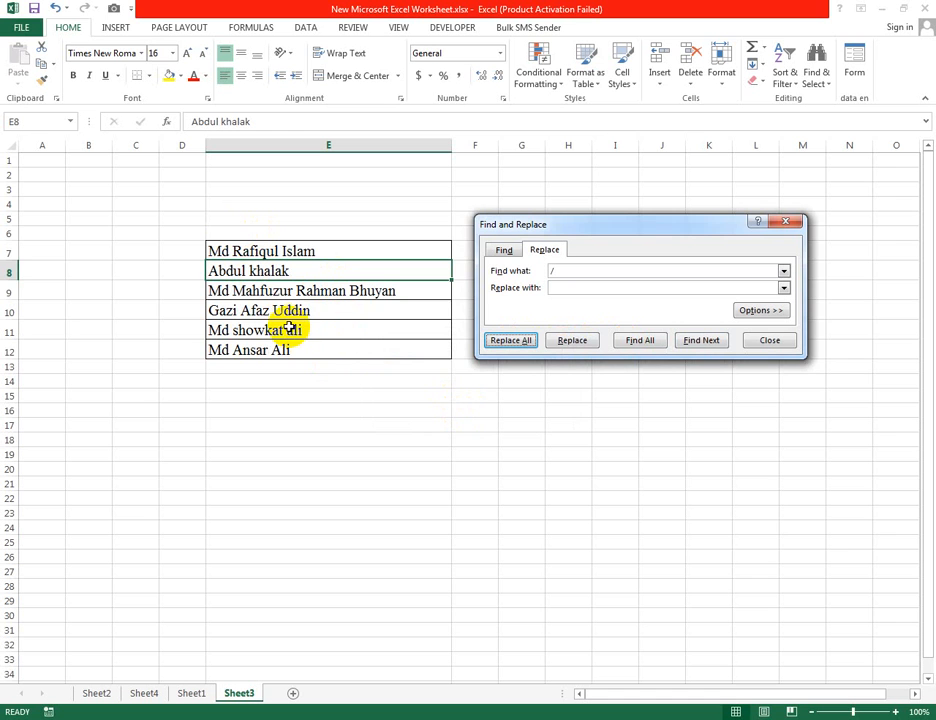
click(333, 348)
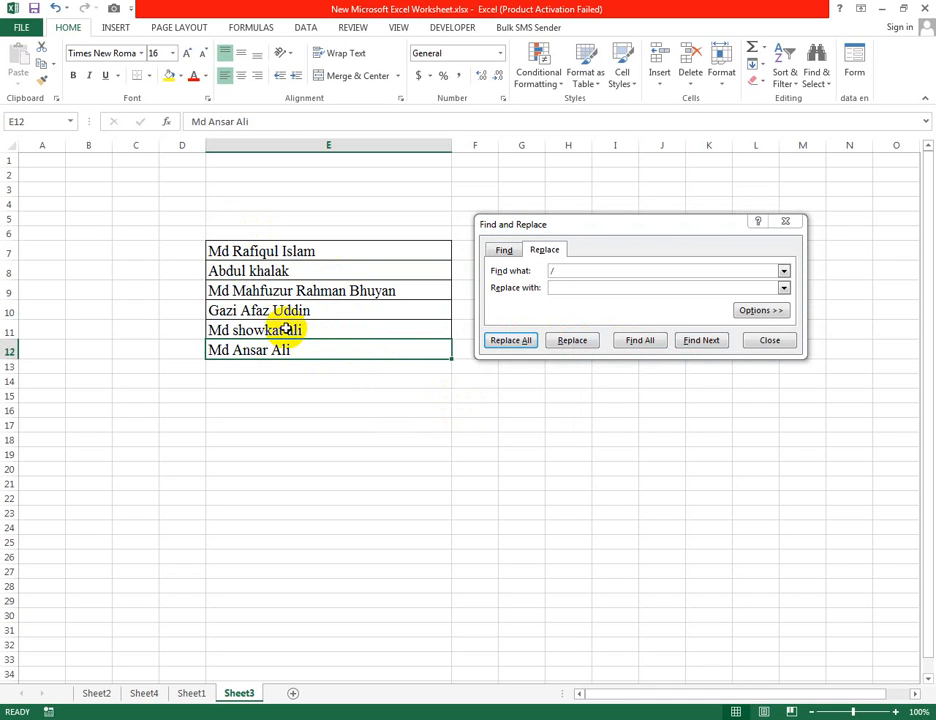
click(504, 258)
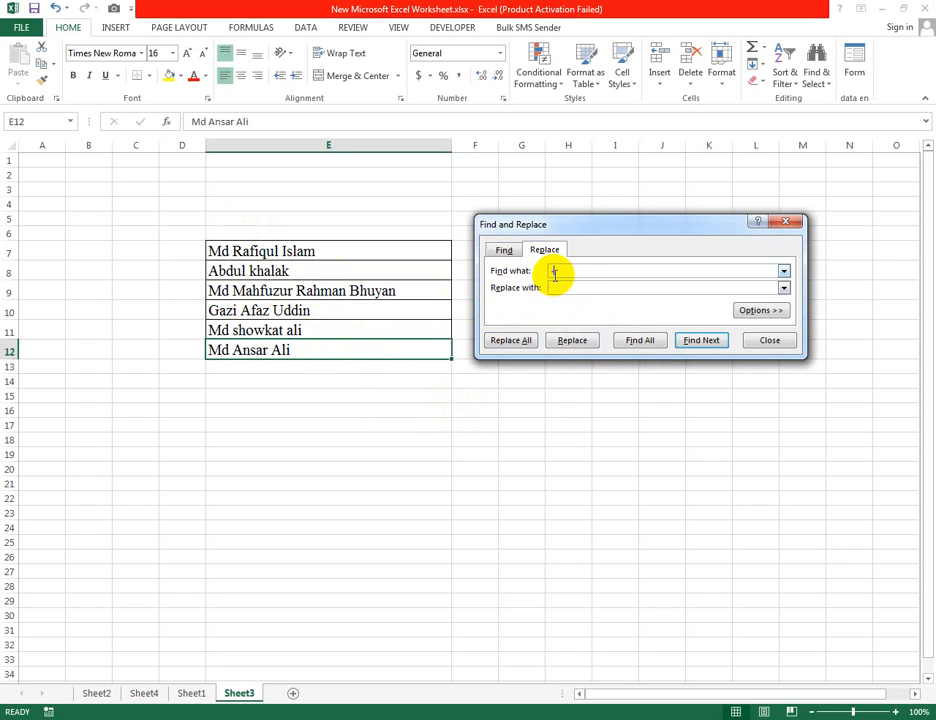
click(541, 289)
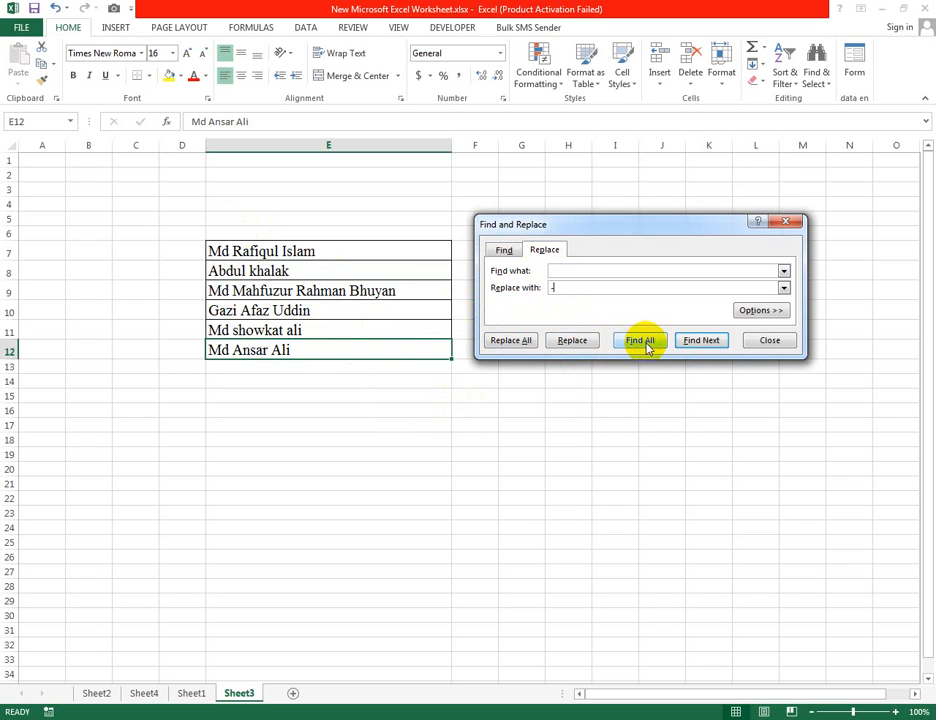
click(508, 341)
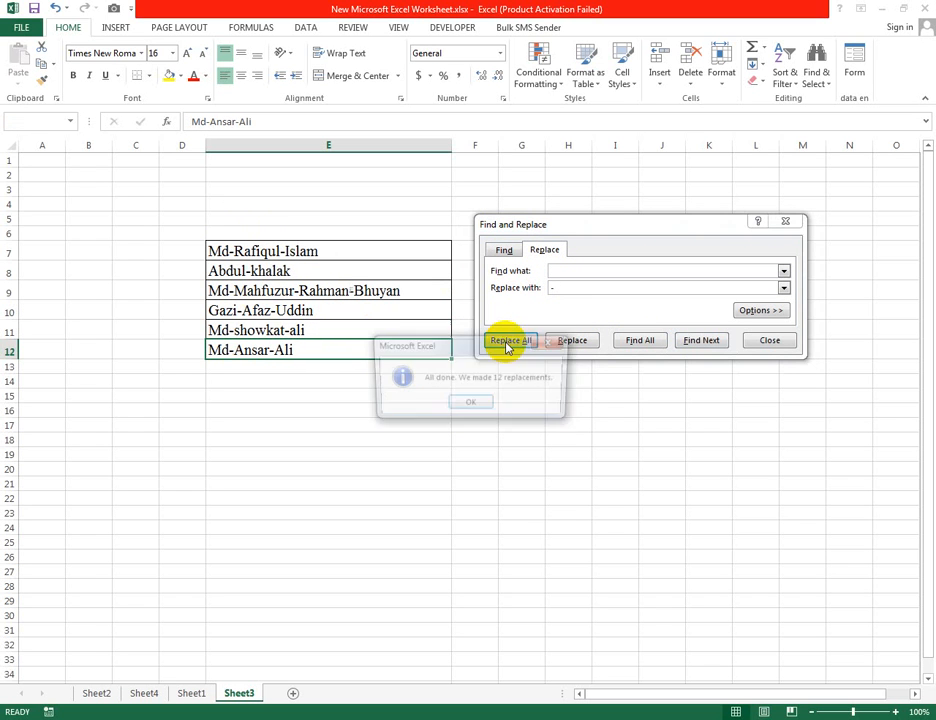
click(483, 405)
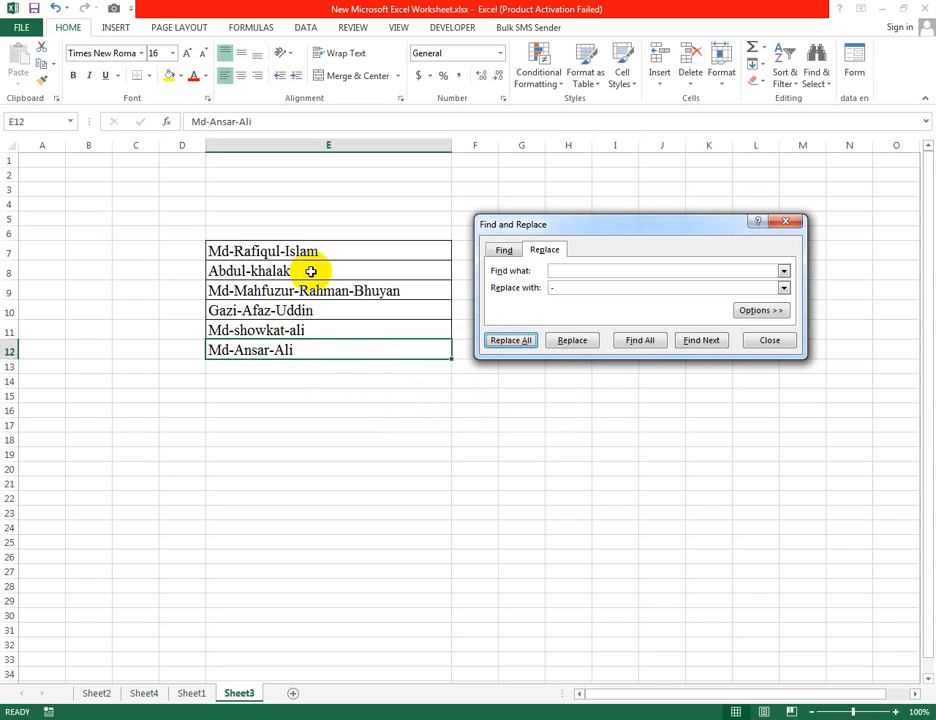
Reverse the replacement by replacing every hyphen (-) in the name list with a space, then close Find and Replace
click(344, 255)
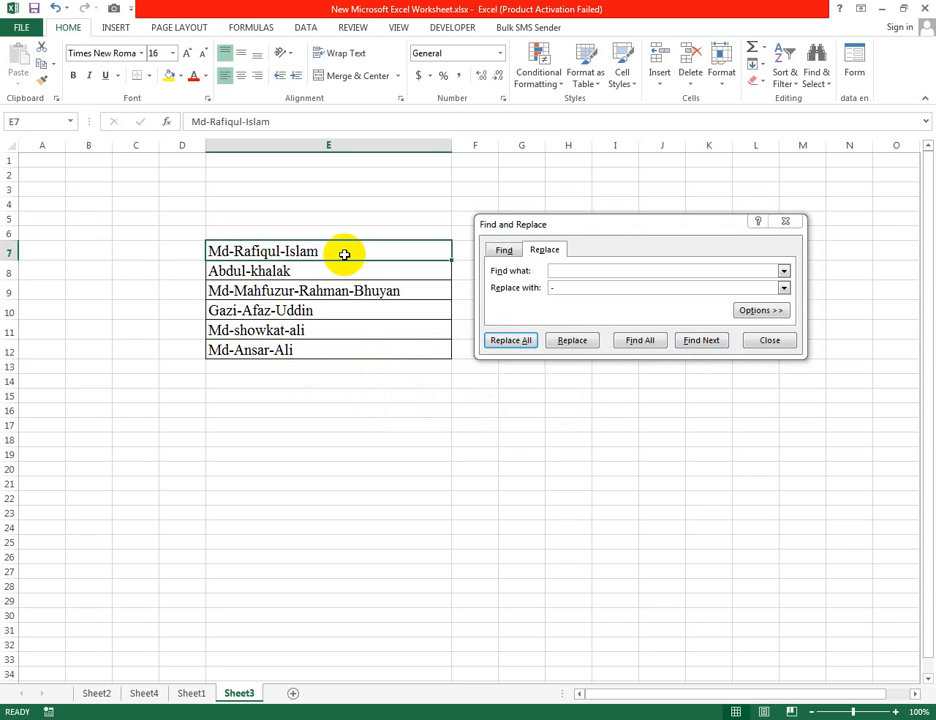
click(570, 270)
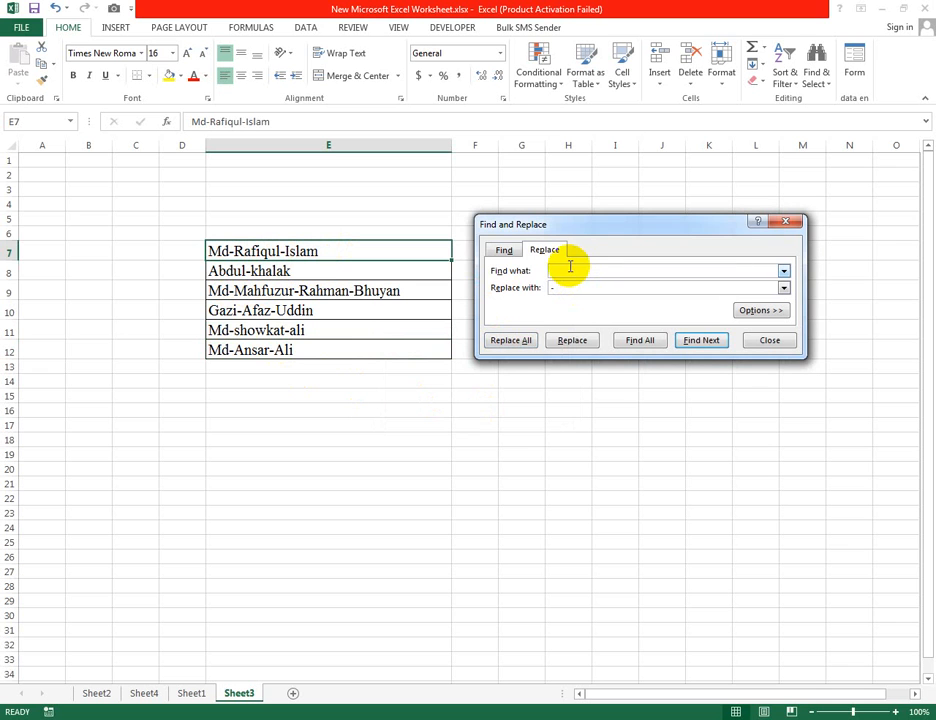
text(-)
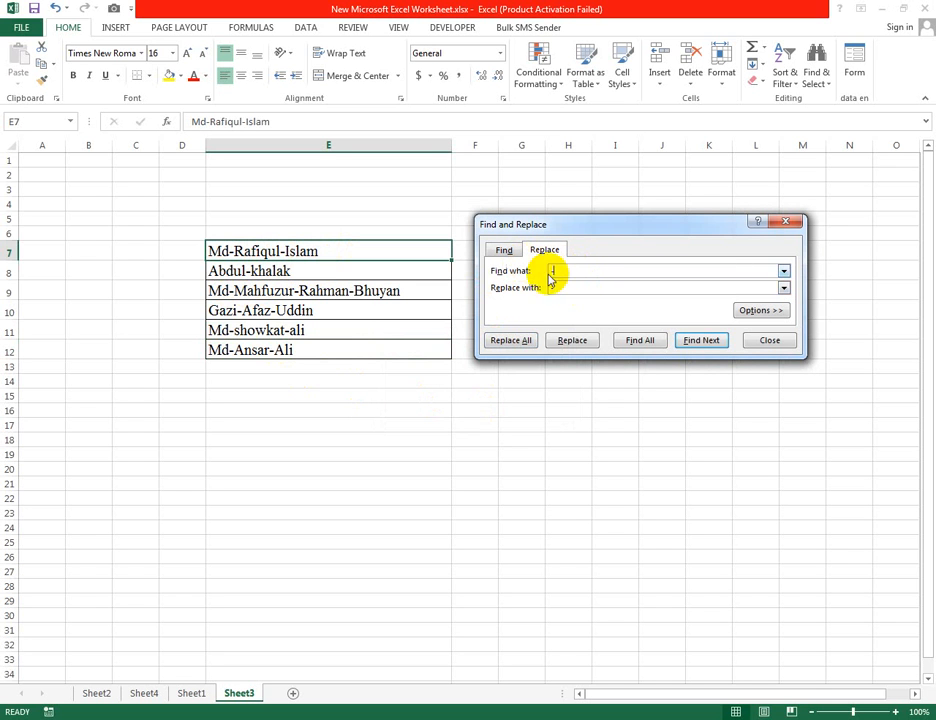
drag(575, 287, 541, 291)
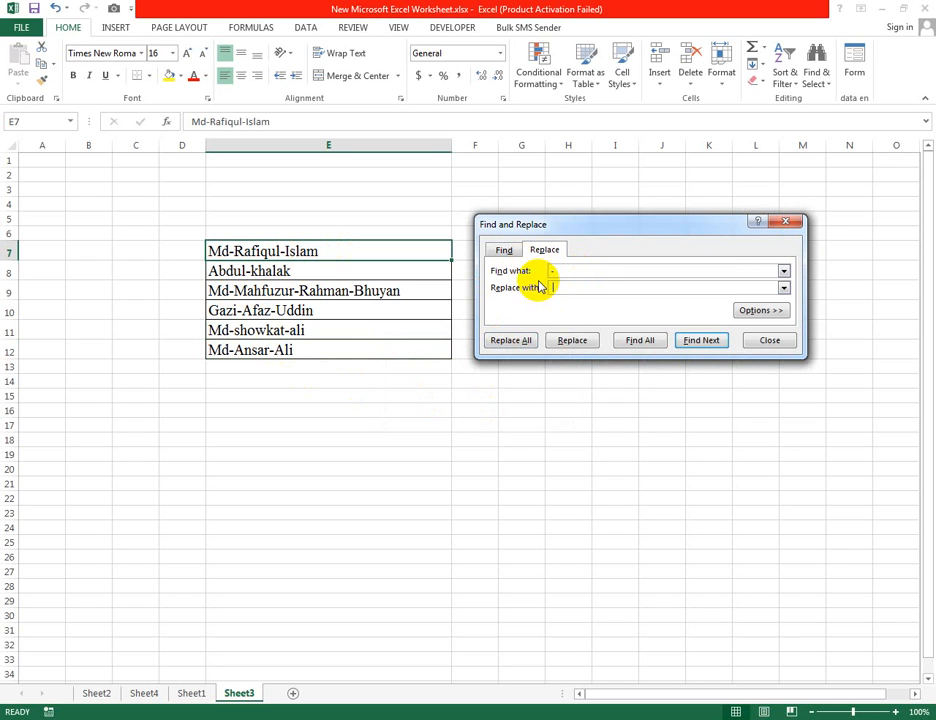
click(528, 342)
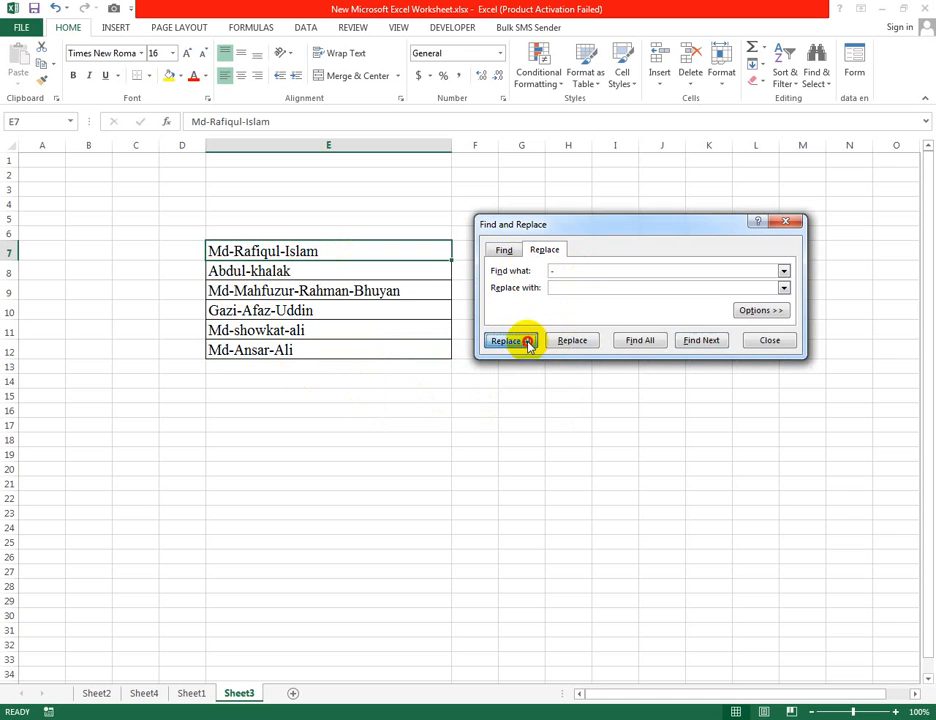
click(466, 402)
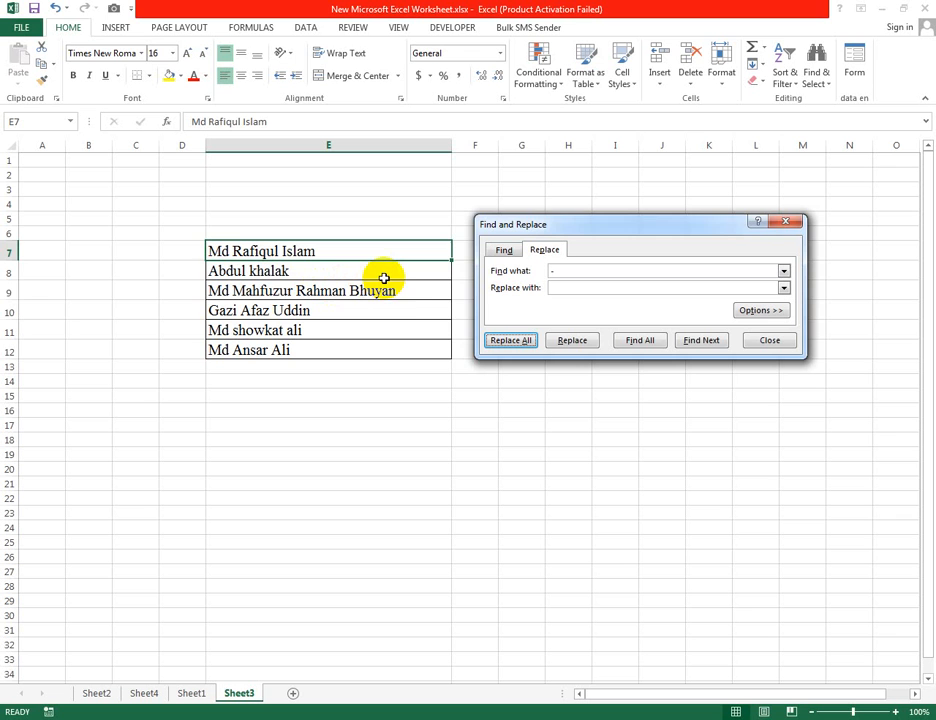
click(348, 315)
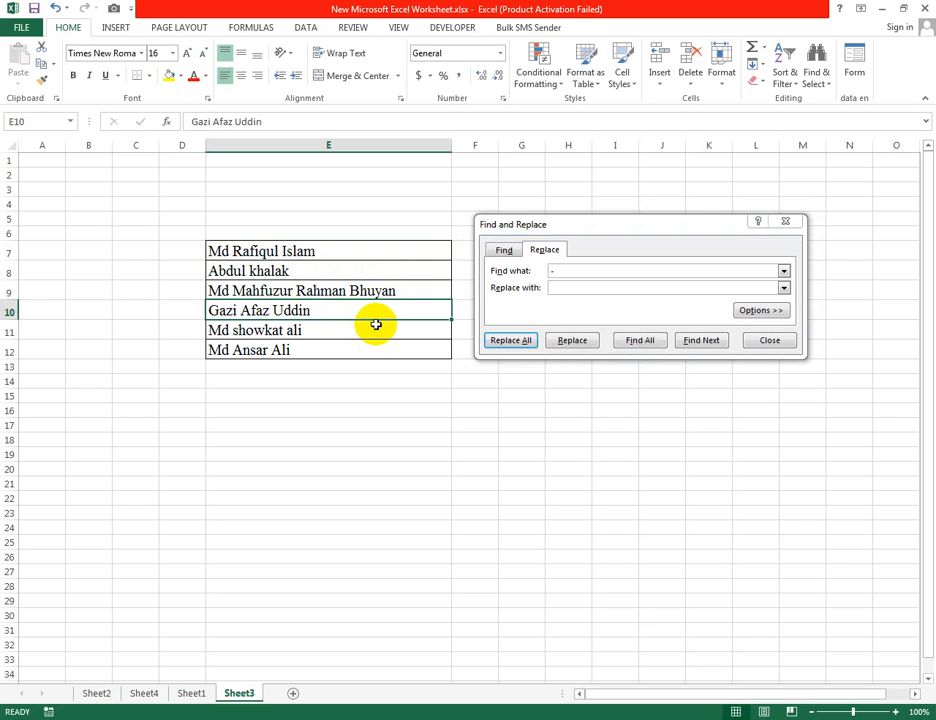
click(341, 330)
click(783, 221)
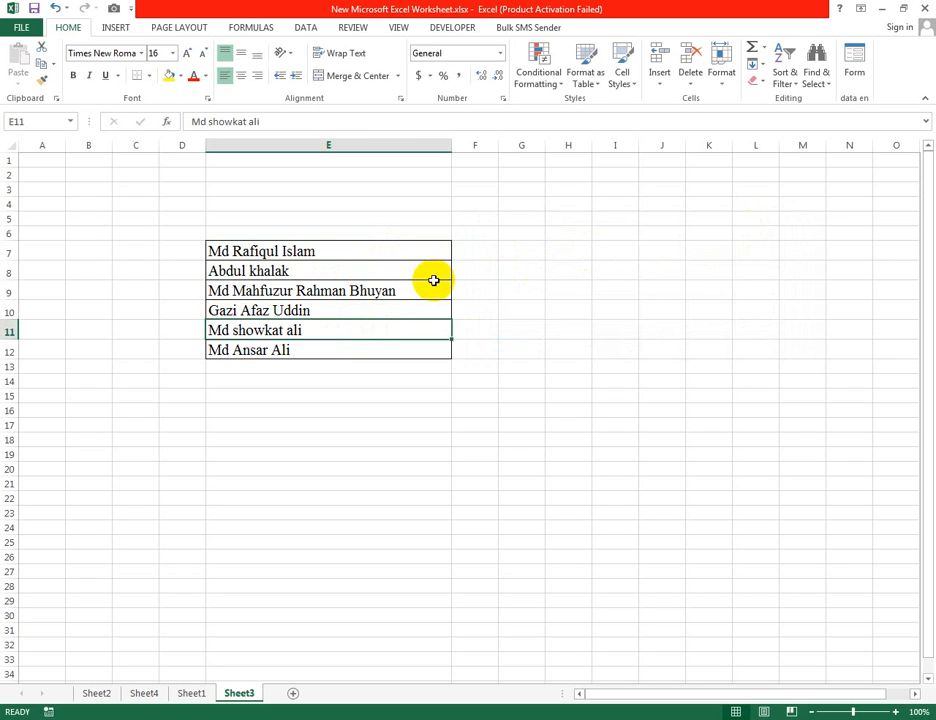
click(468, 236)
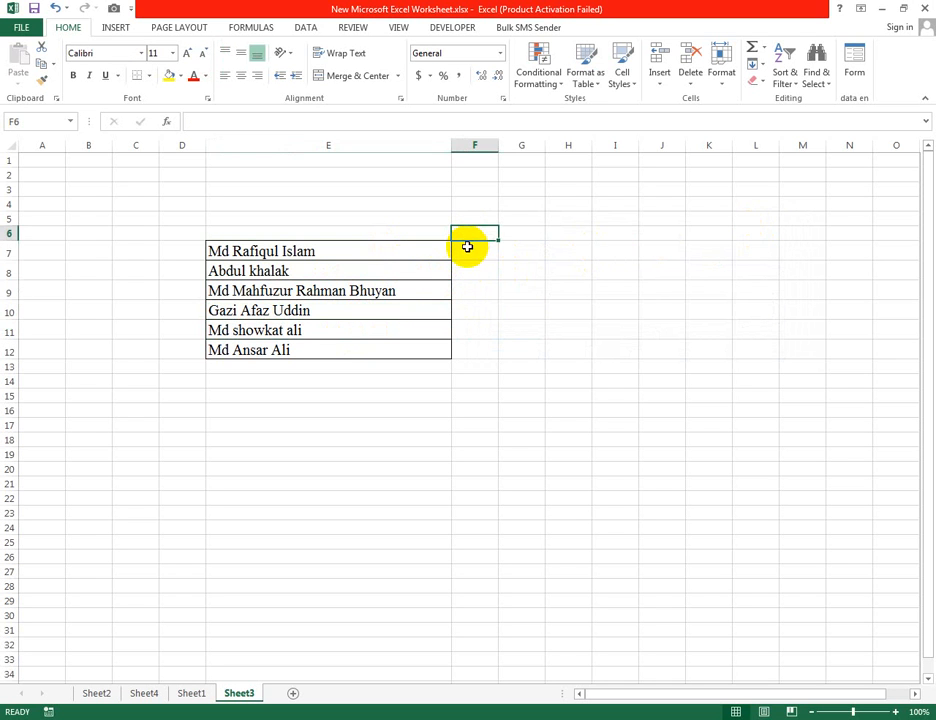
click(464, 250)
click(458, 271)
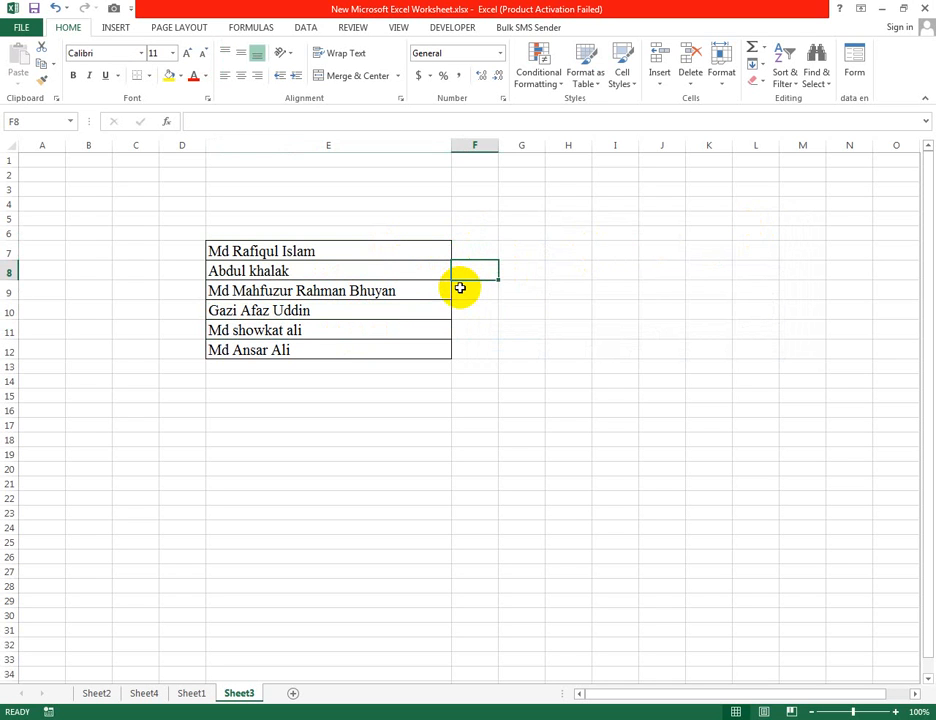